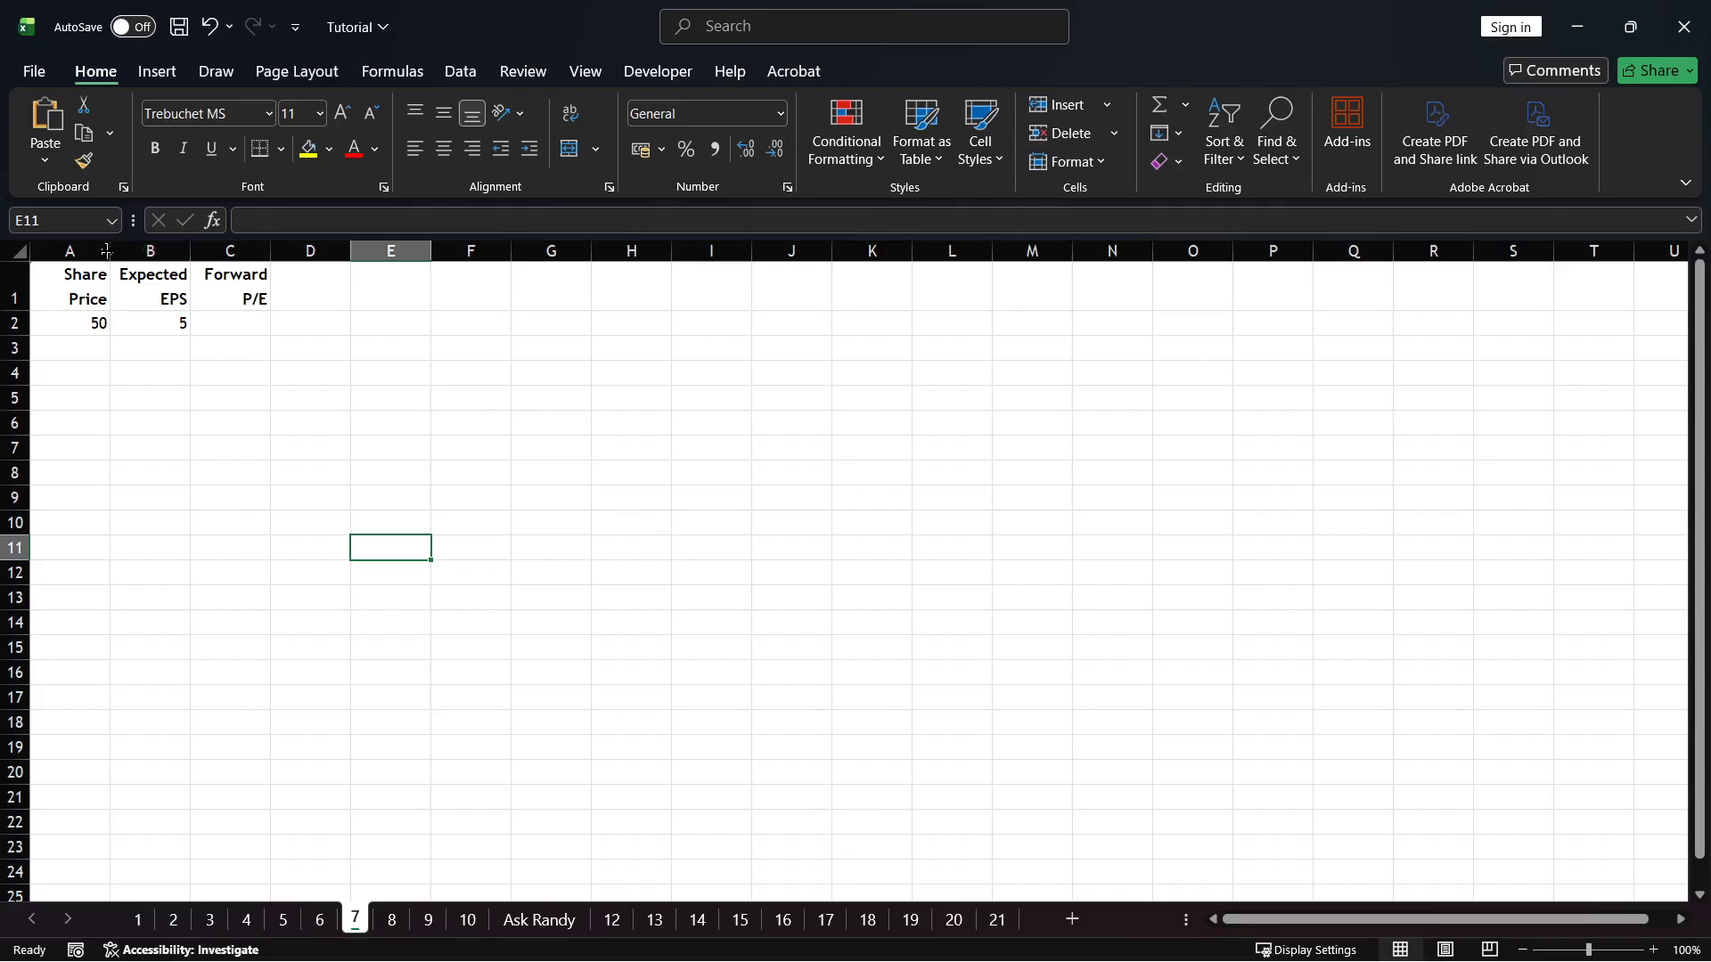
Widen columns A through C so each of the three headings fits on a single line
left_click_drag(107, 251, 571, 253)
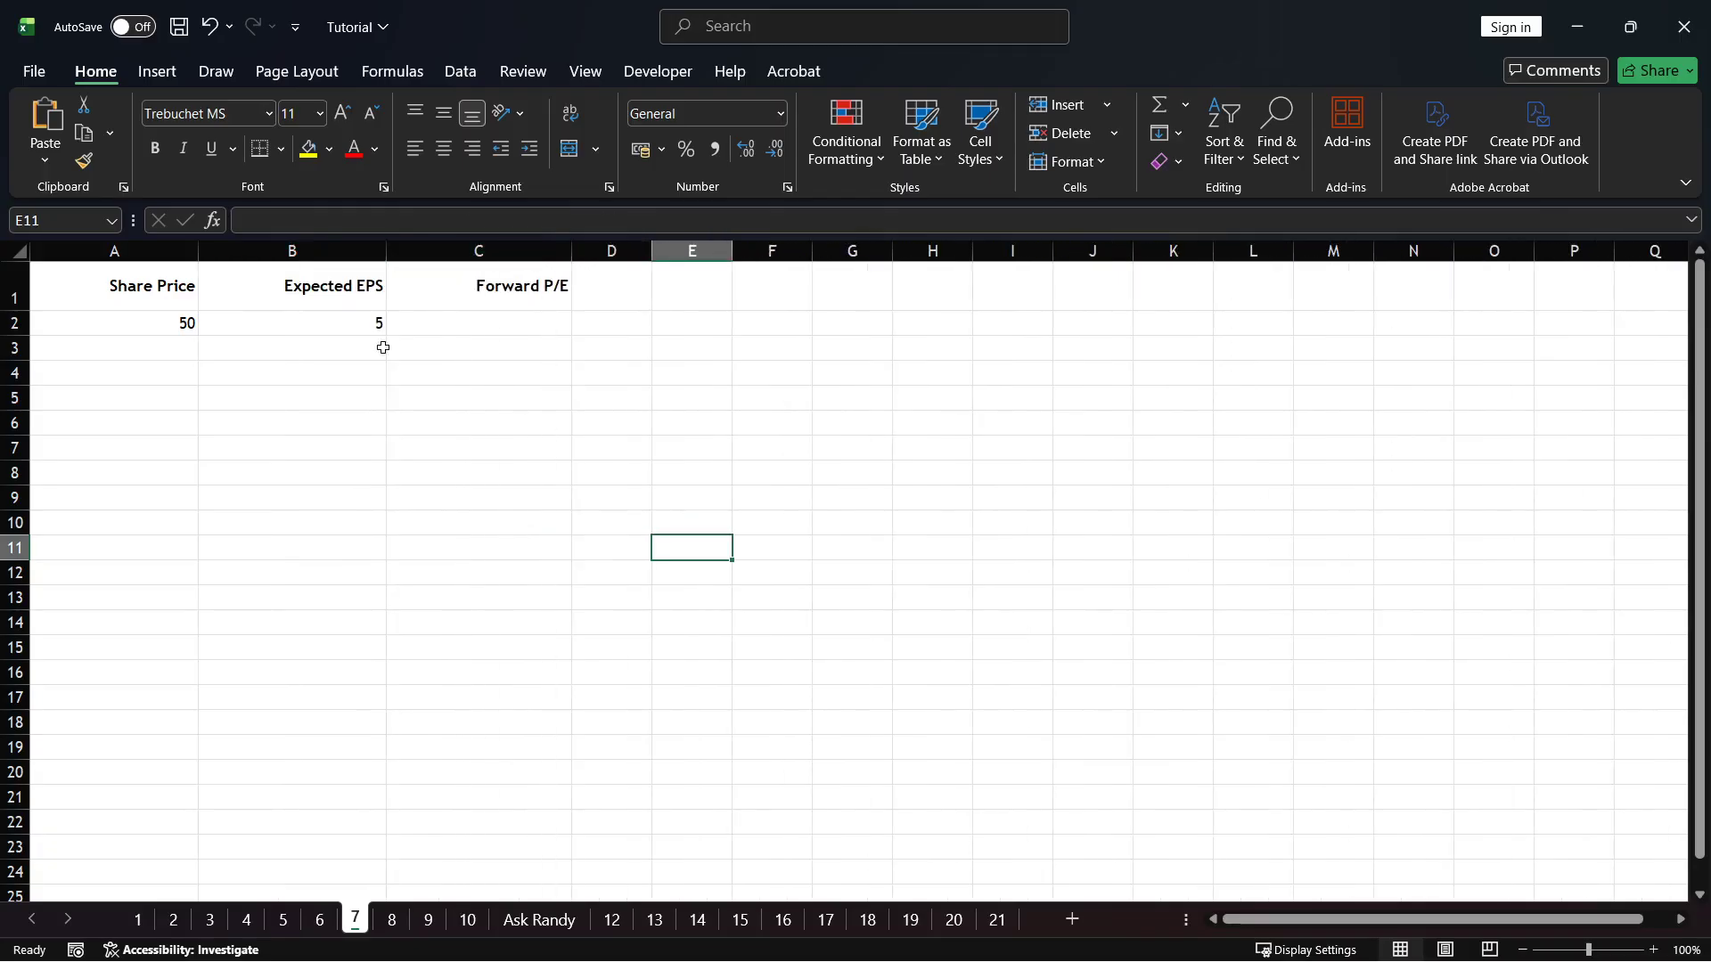
left_click(381, 407)
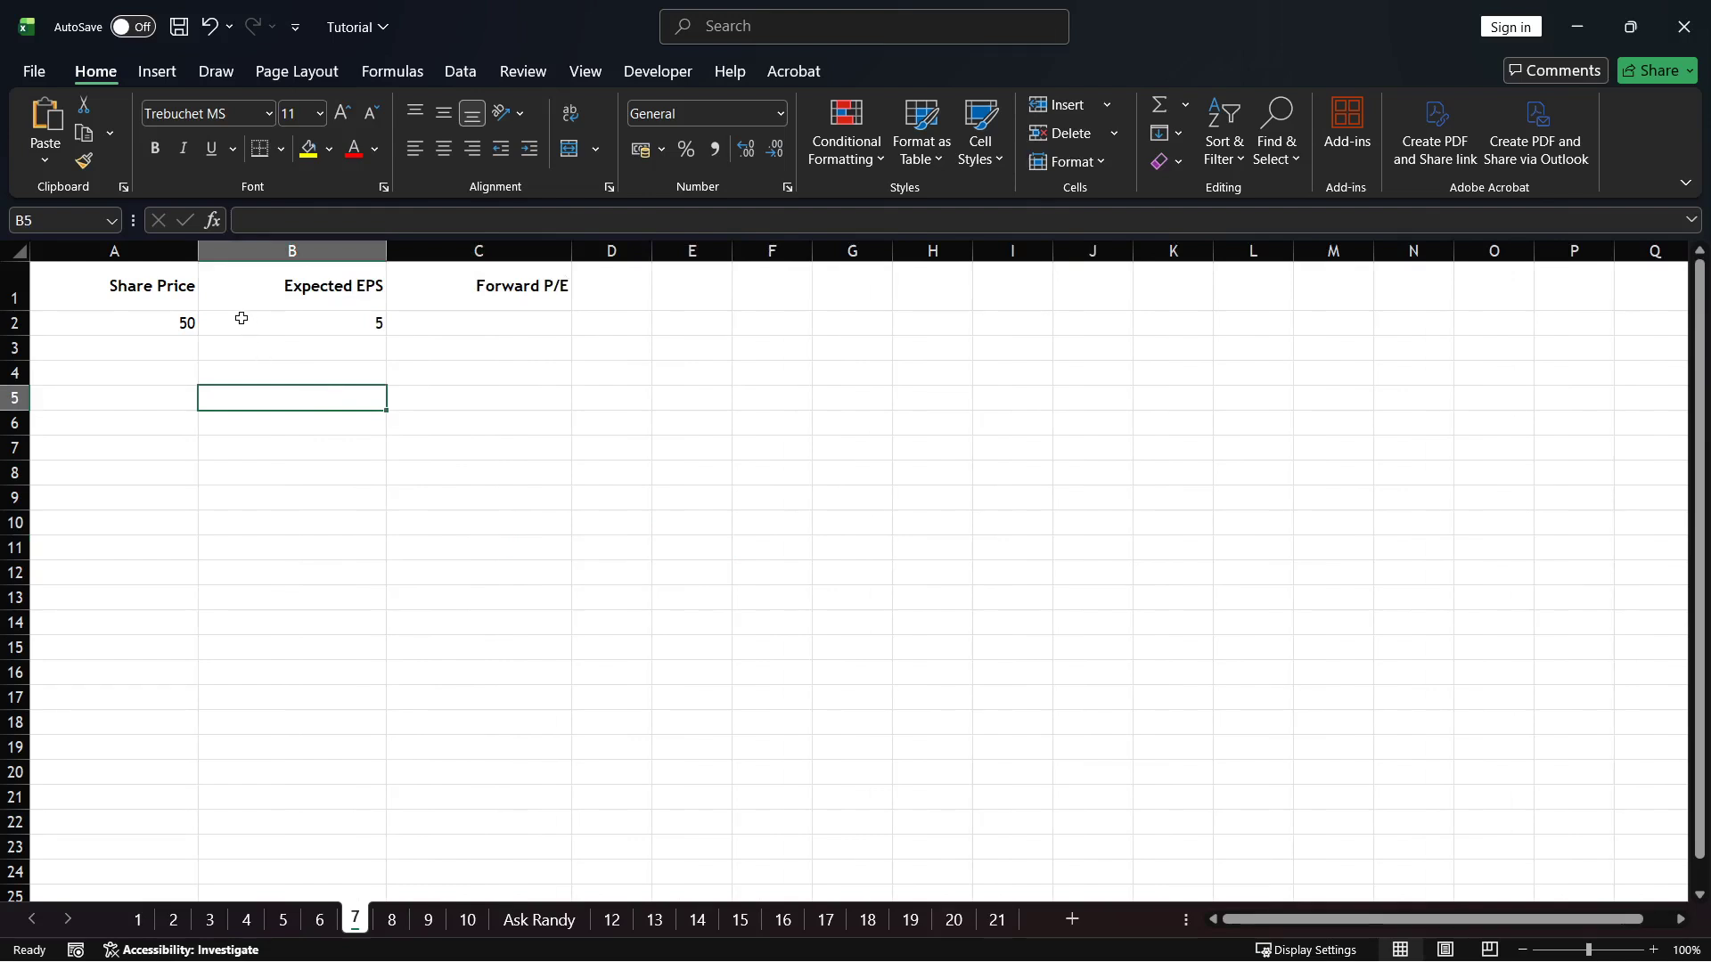
left_click(182, 294)
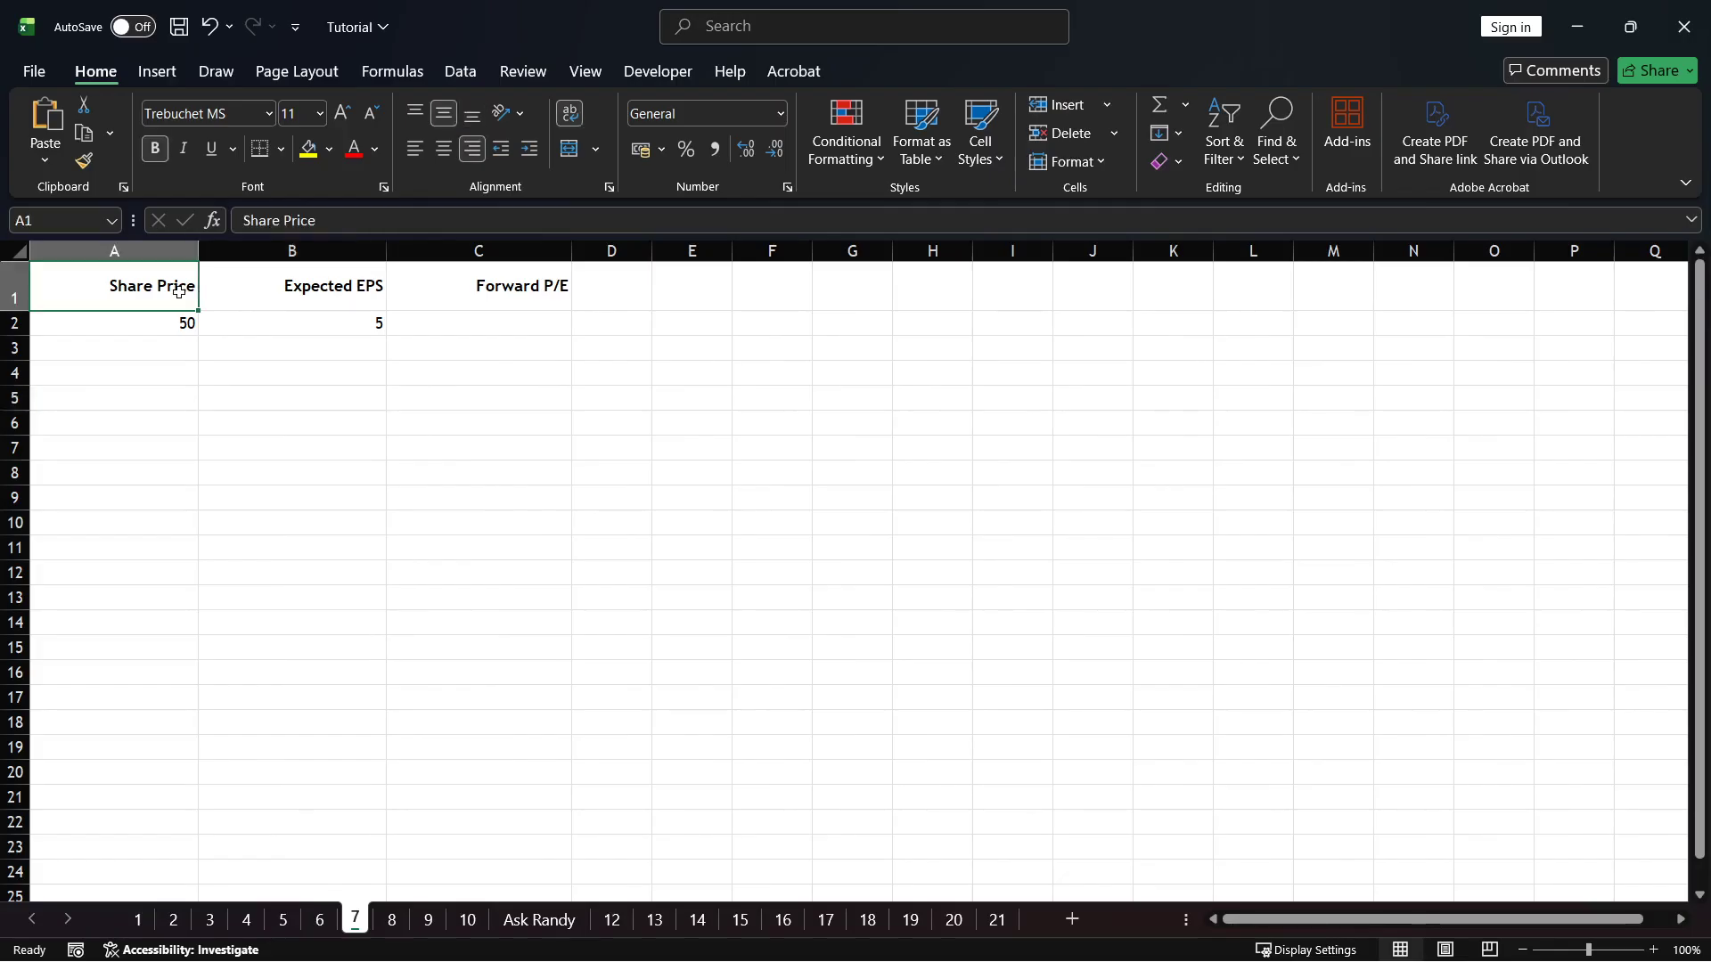
left_click(272, 295)
left_click(501, 297)
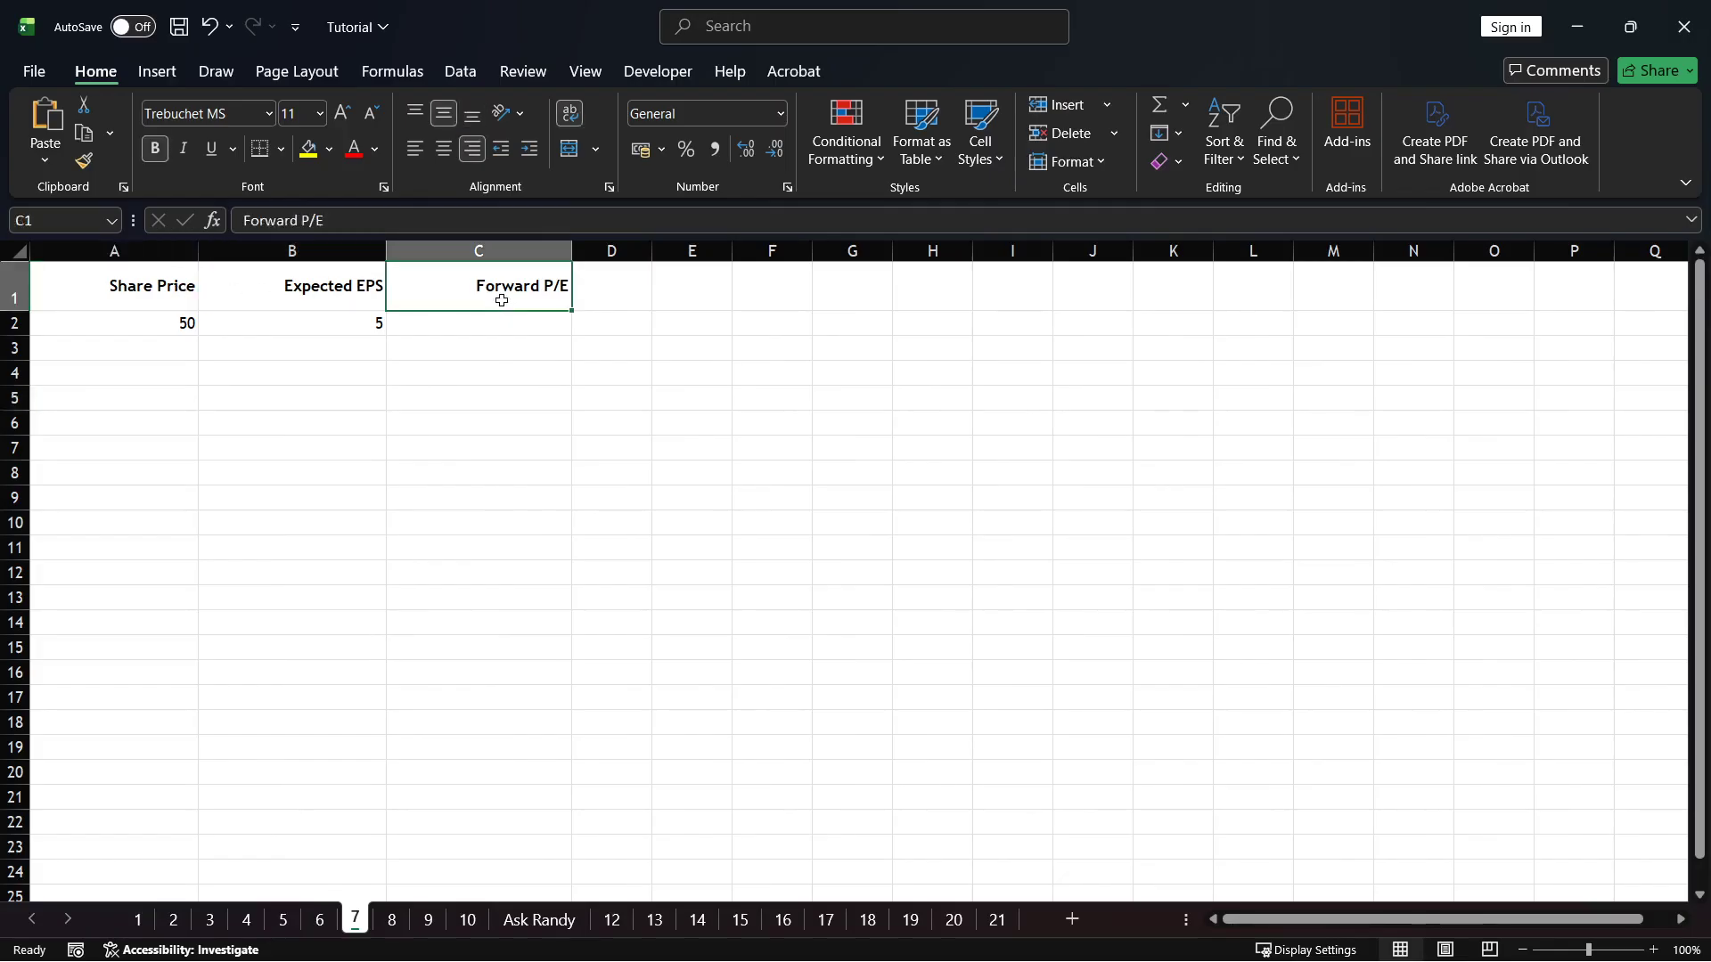
left_click(213, 333)
left_click(145, 324)
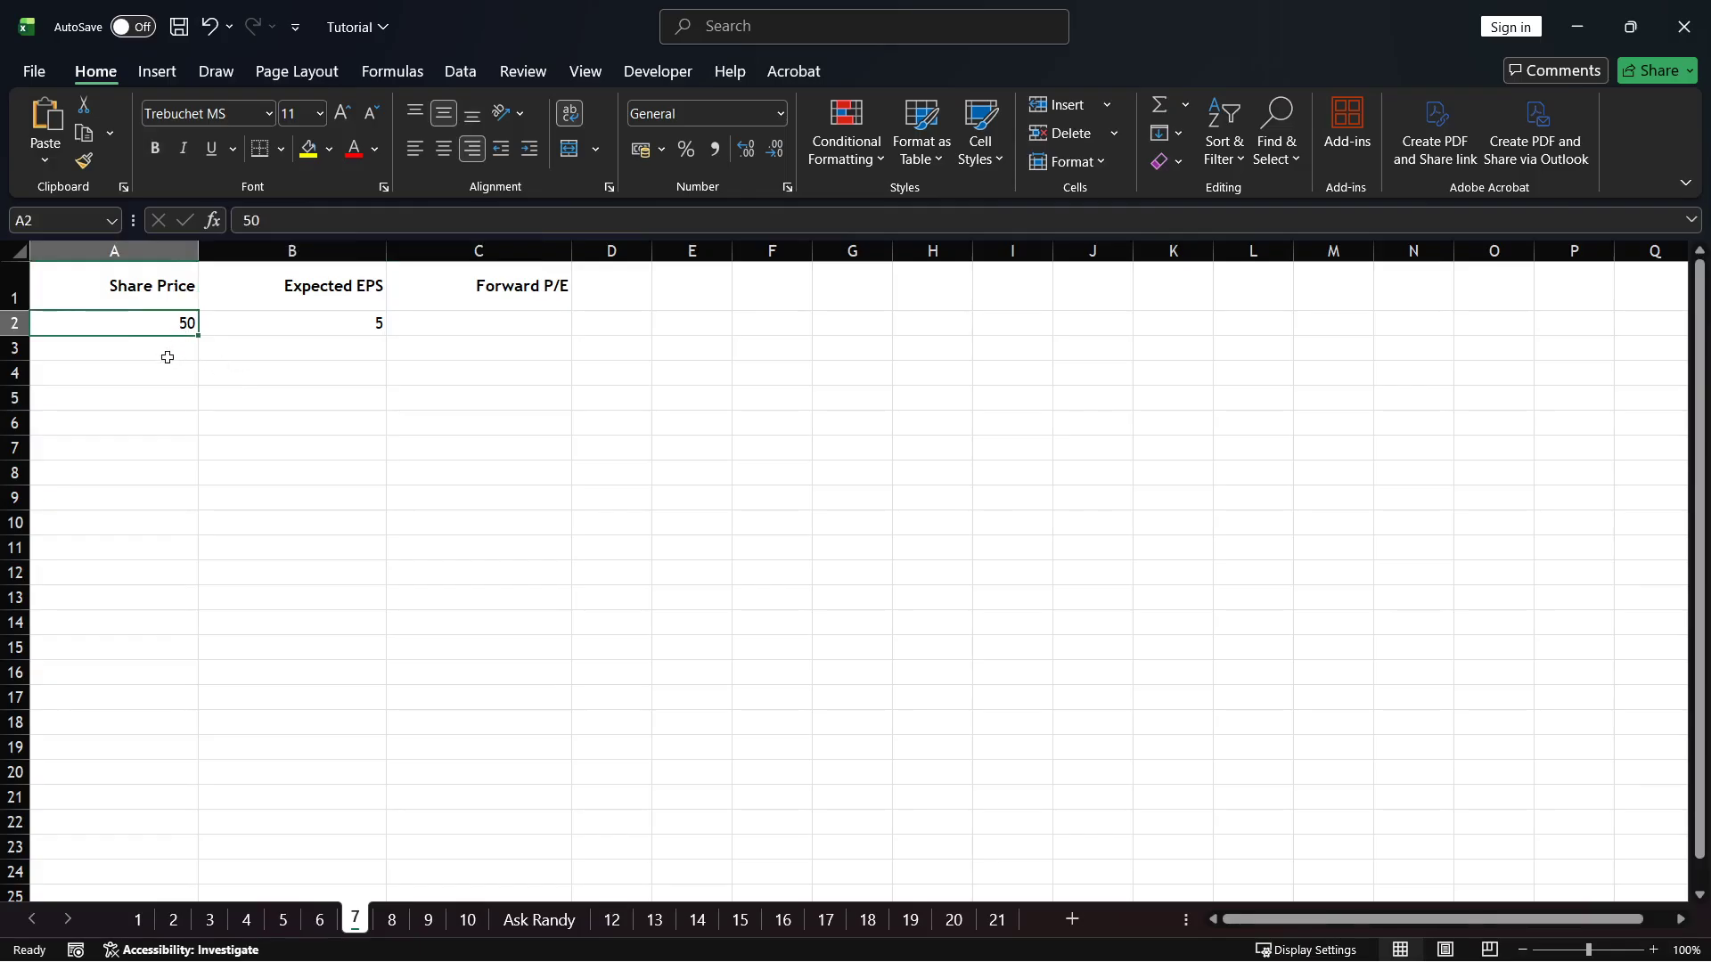
Fill row 3 with a share price of 13 and an expected EPS of 5
left_click(167, 356)
type("13")
left_click(308, 356)
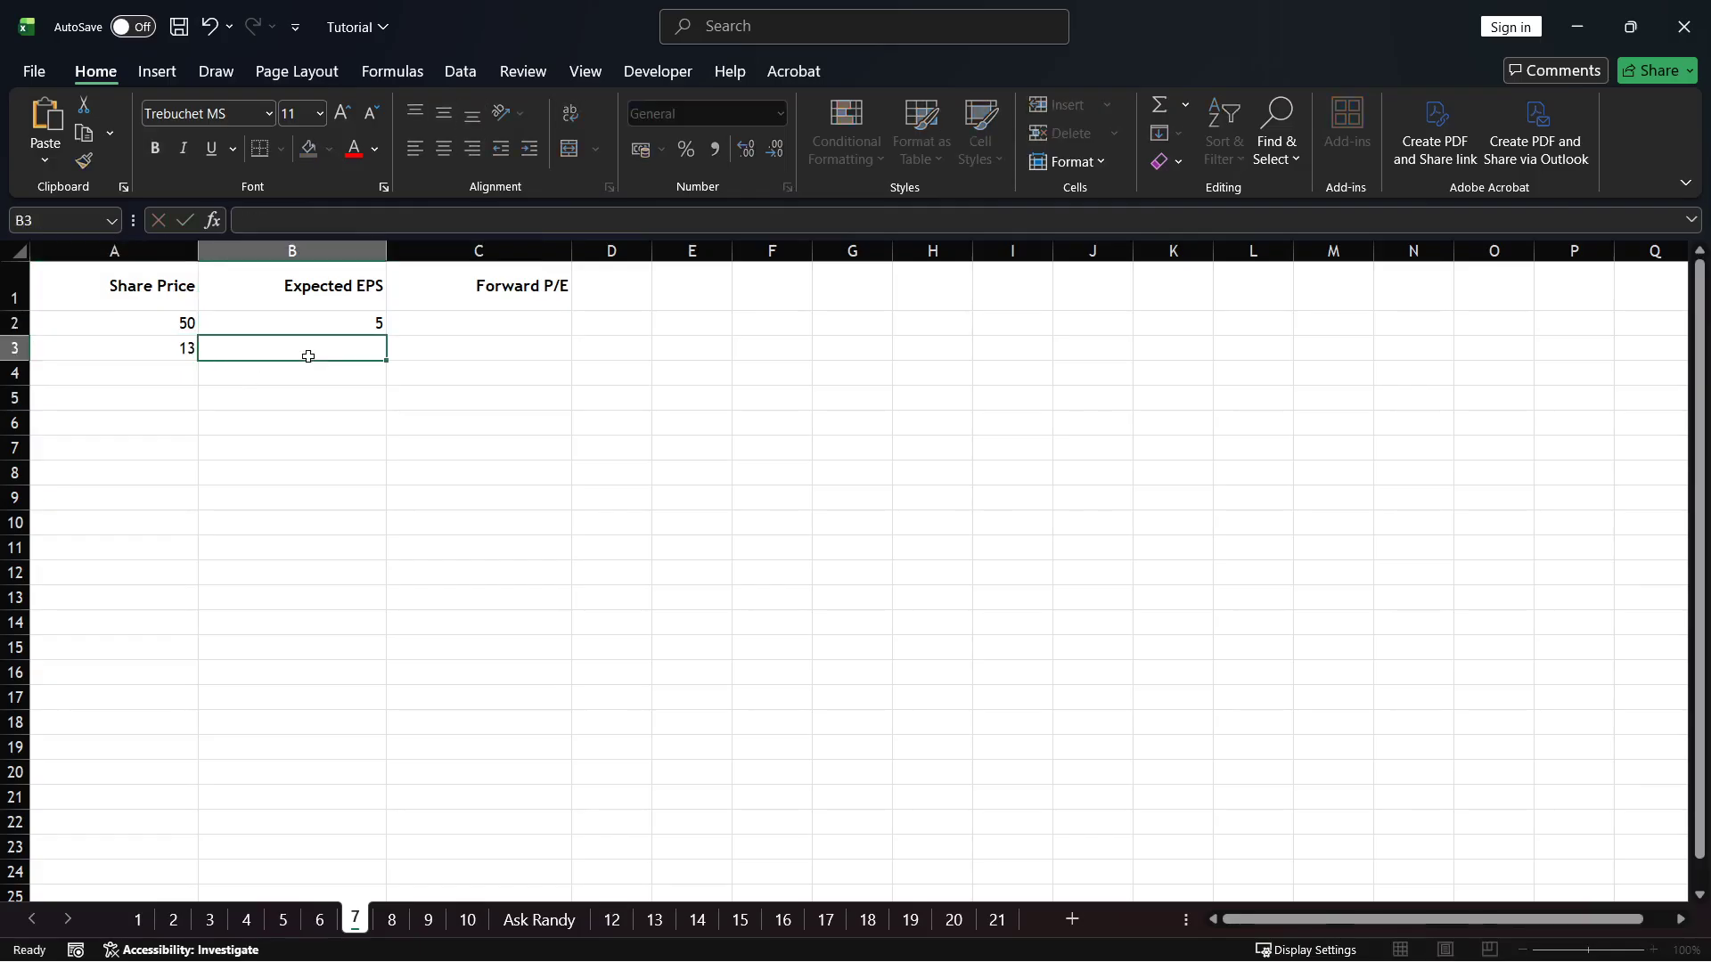
type("5")
left_click(349, 392)
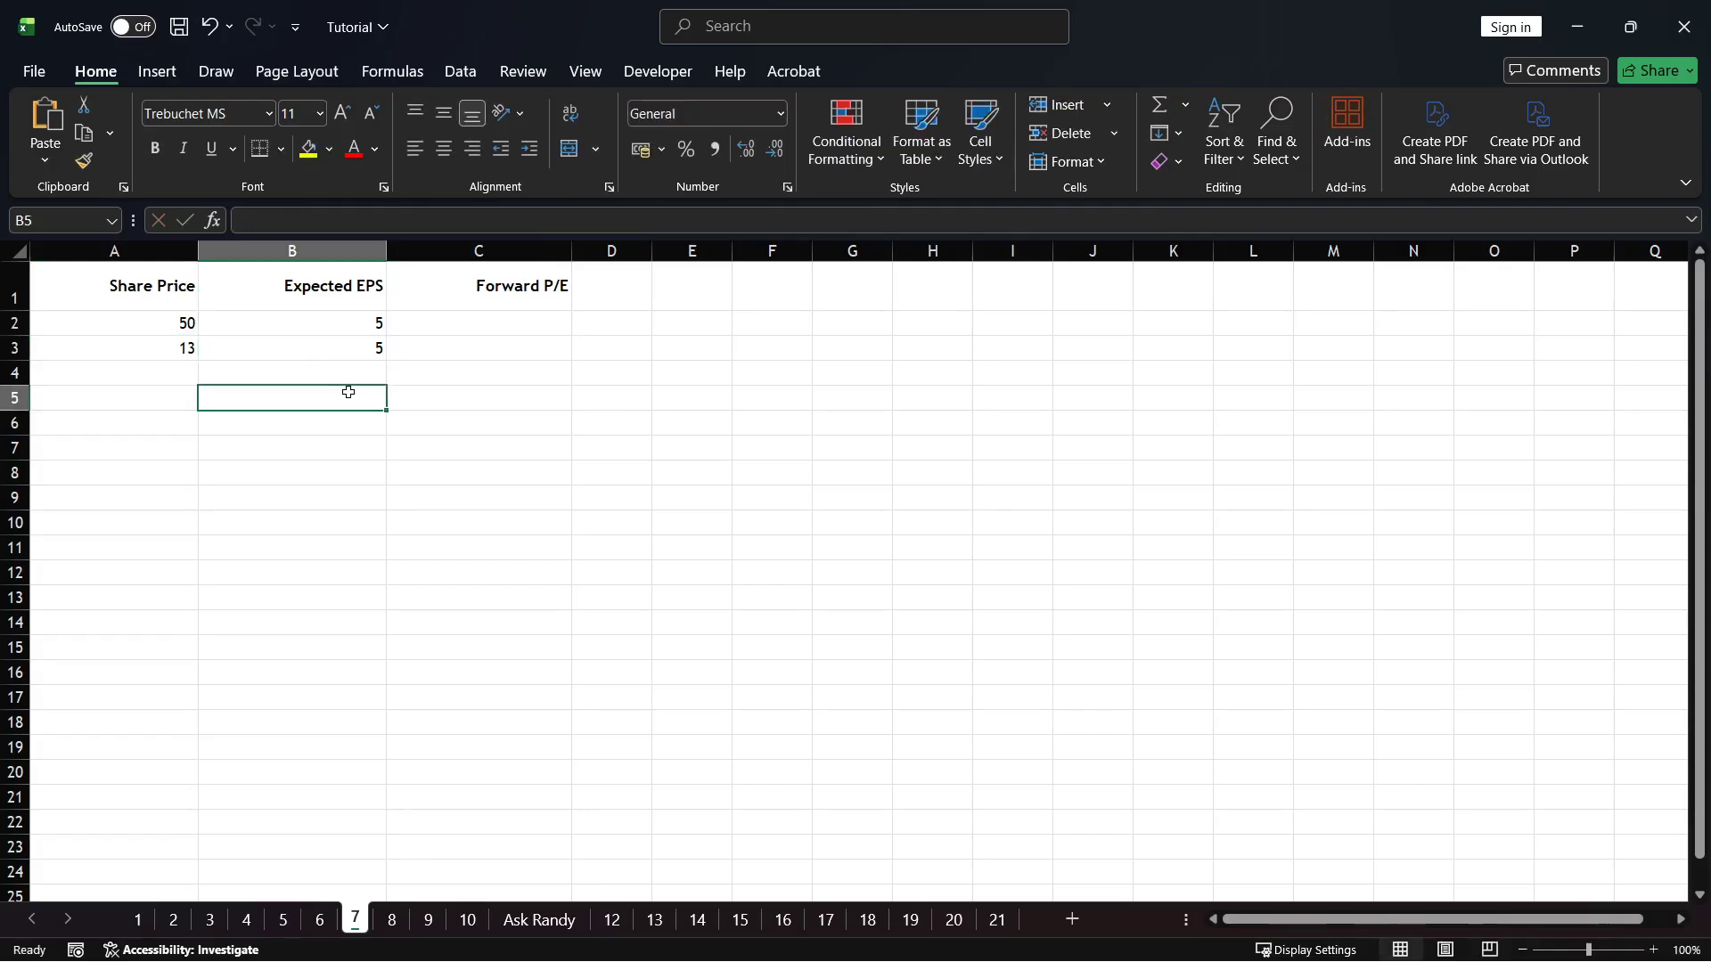
Fill row 4 with a share price of 123 and an expected EPS of 2
left_click(187, 369)
type("123")
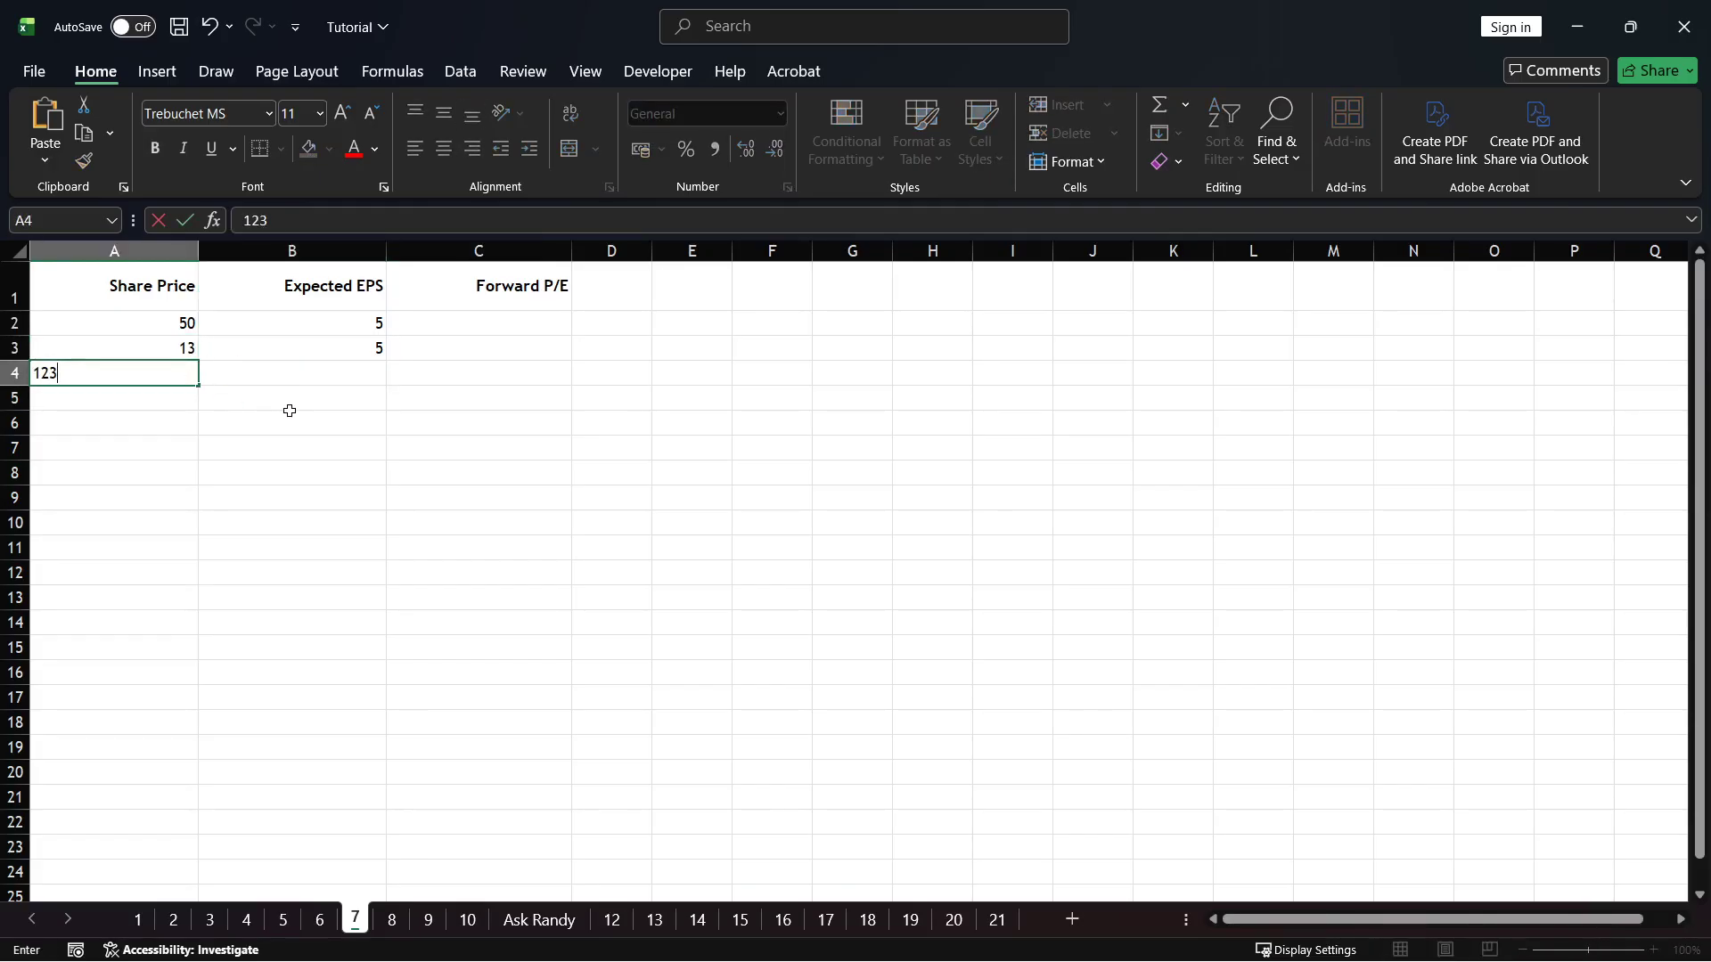
left_click(290, 409)
left_click(342, 374)
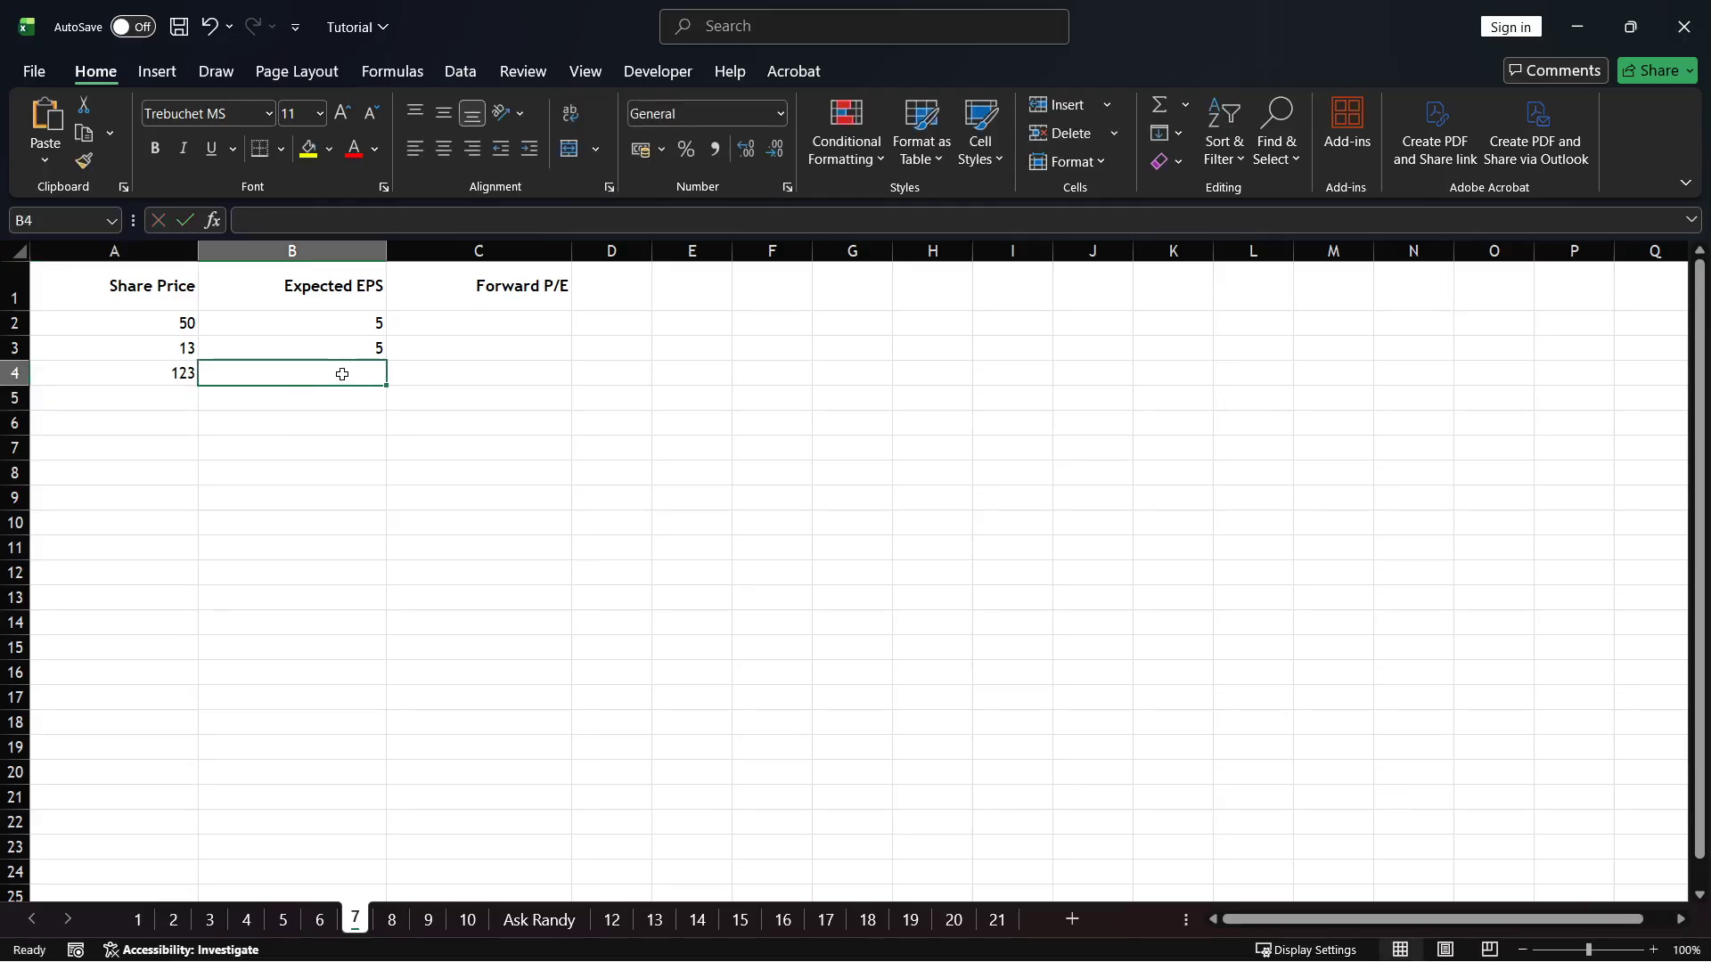
type("2")
left_click(402, 455)
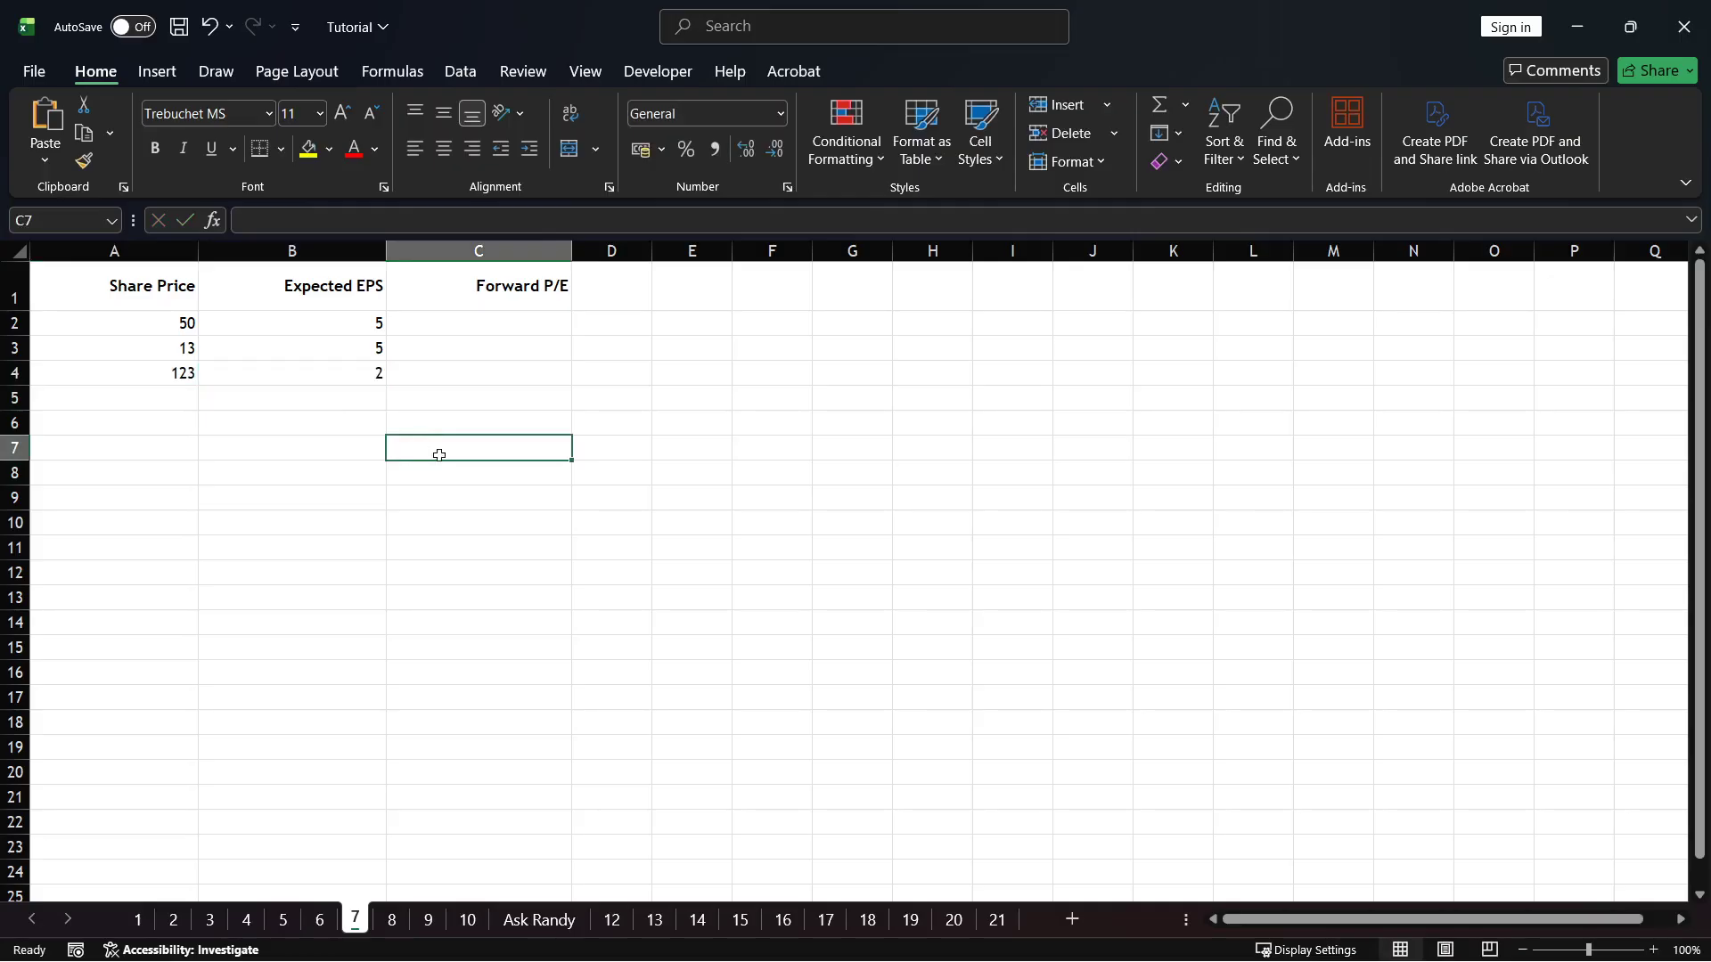
left_click(350, 296)
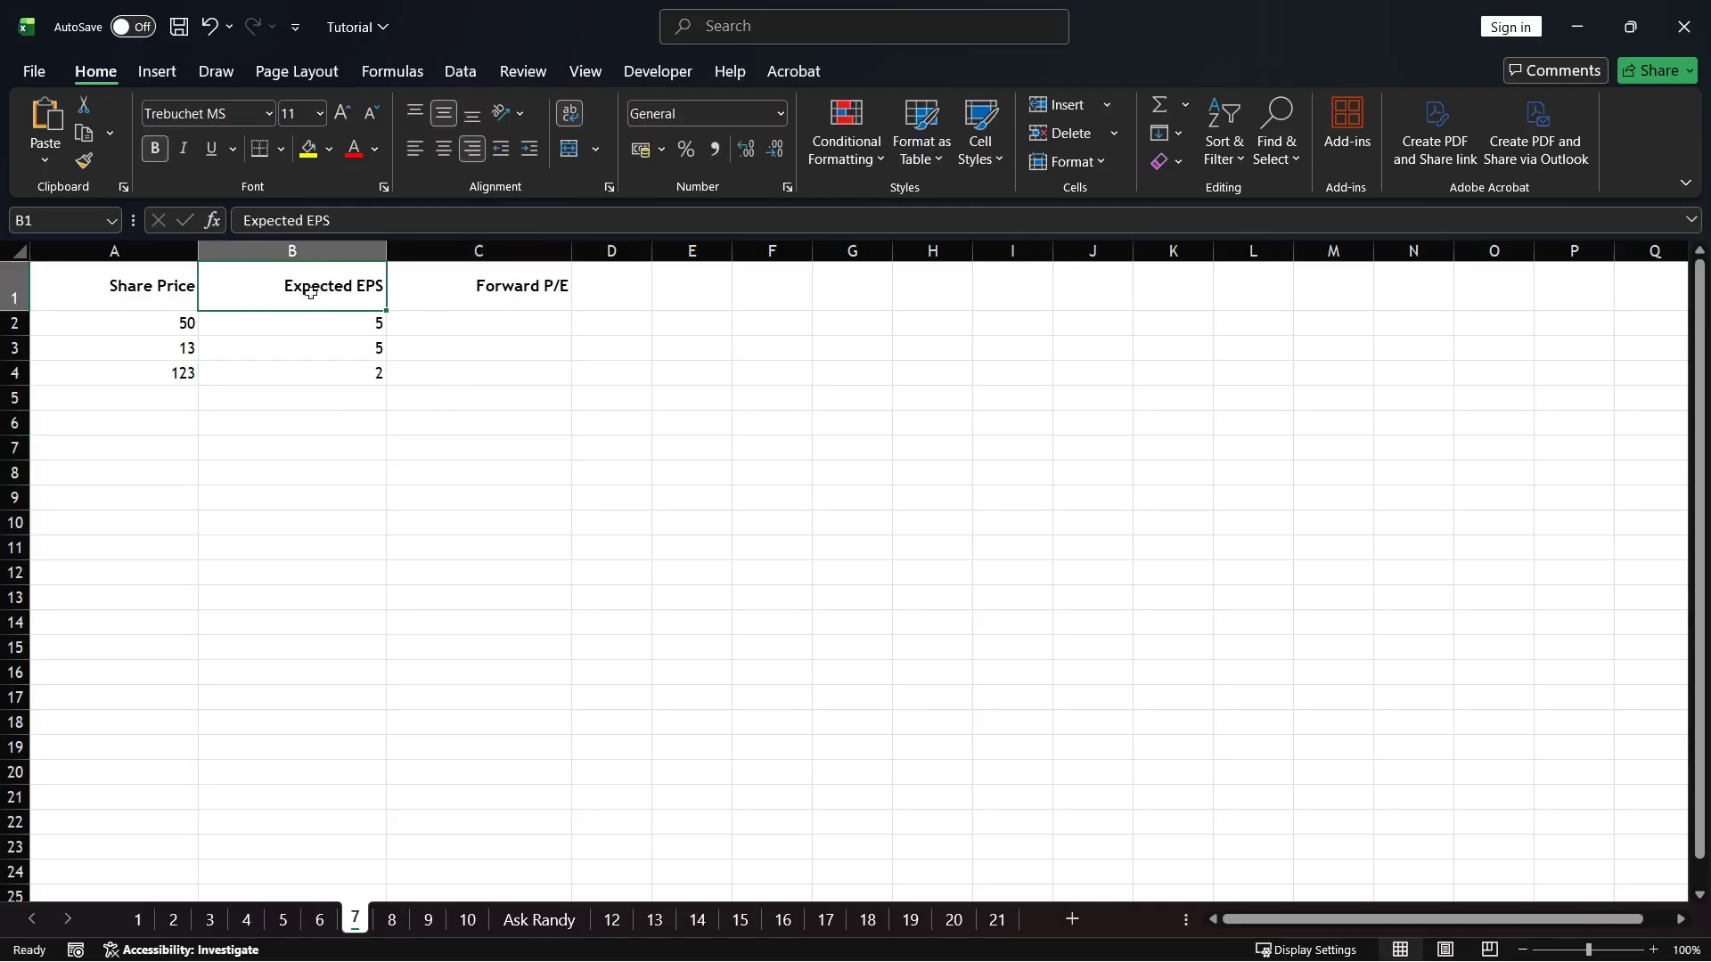
left_click(191, 291)
left_click(346, 447)
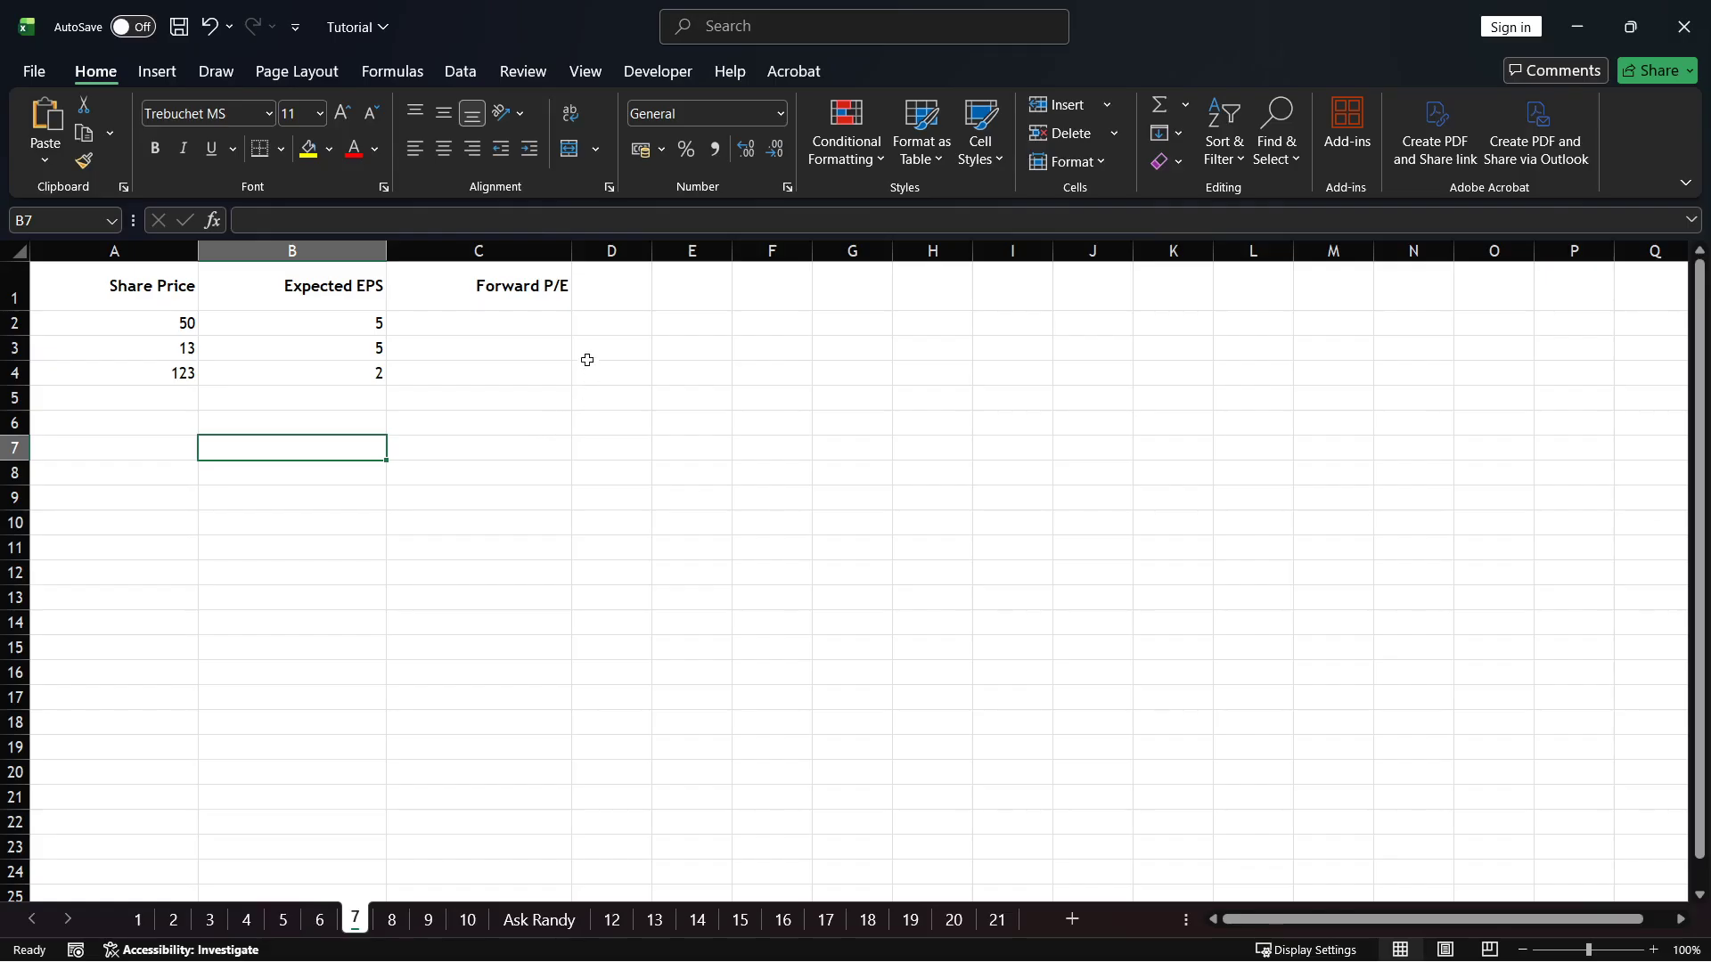
Calculate the first Forward P/E in C2 with the formula =A2/B2
double_click(501, 328)
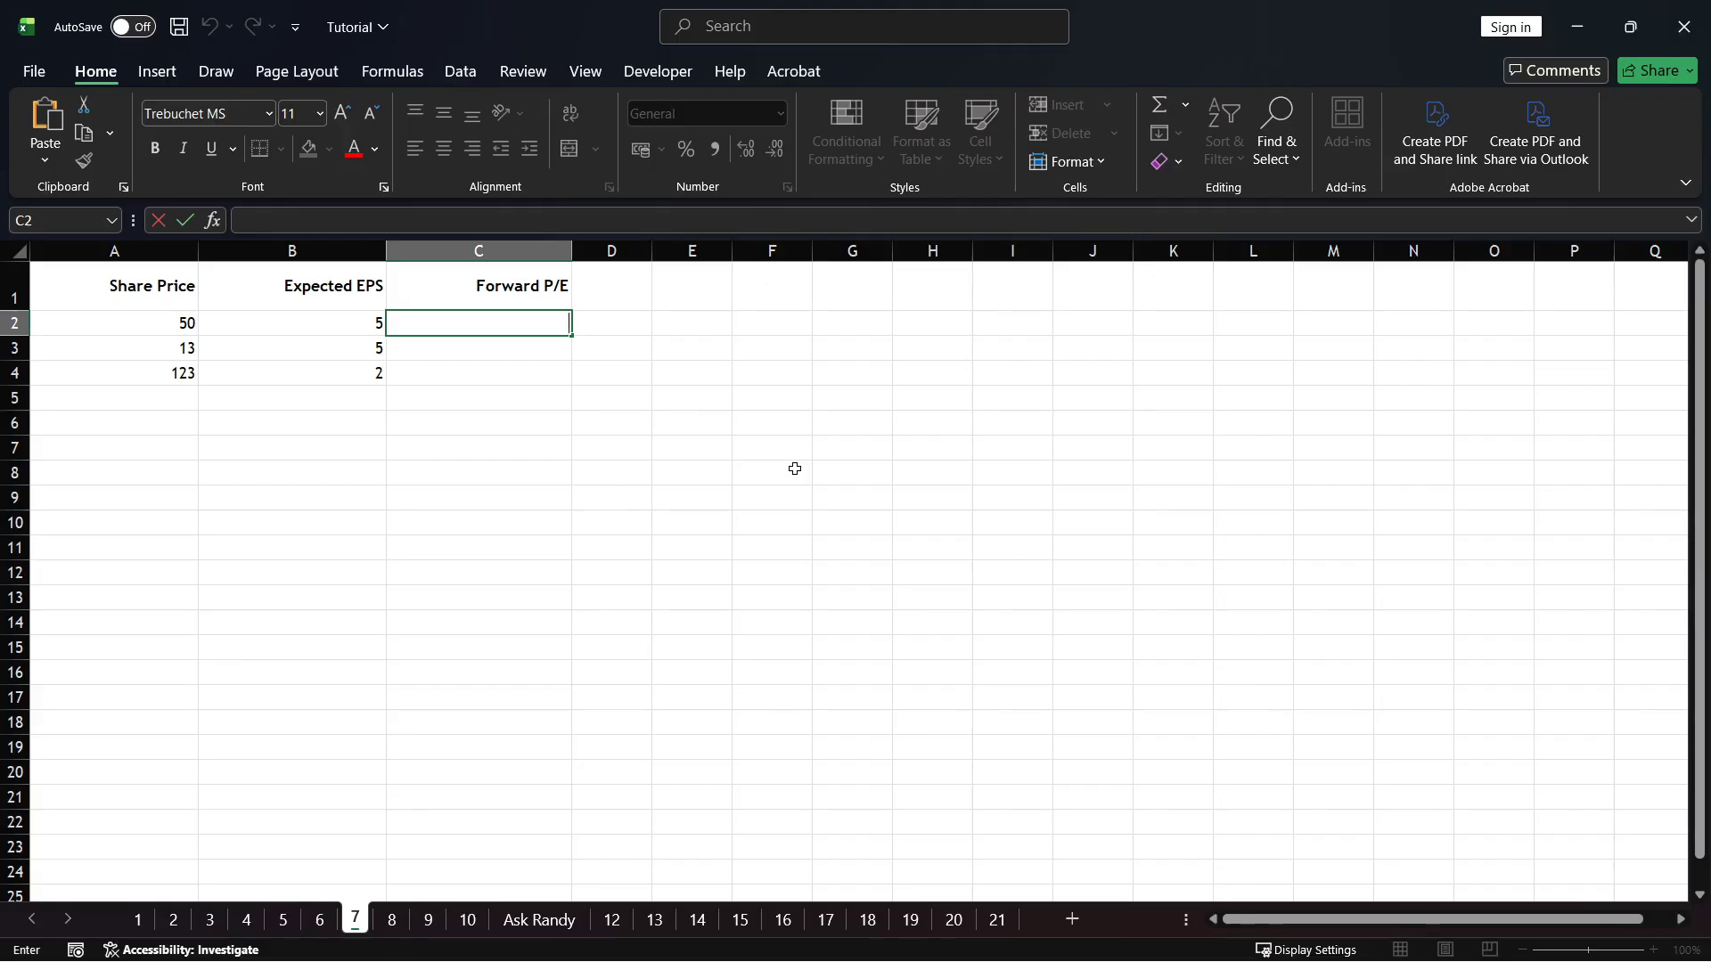
type("=A2/B2")
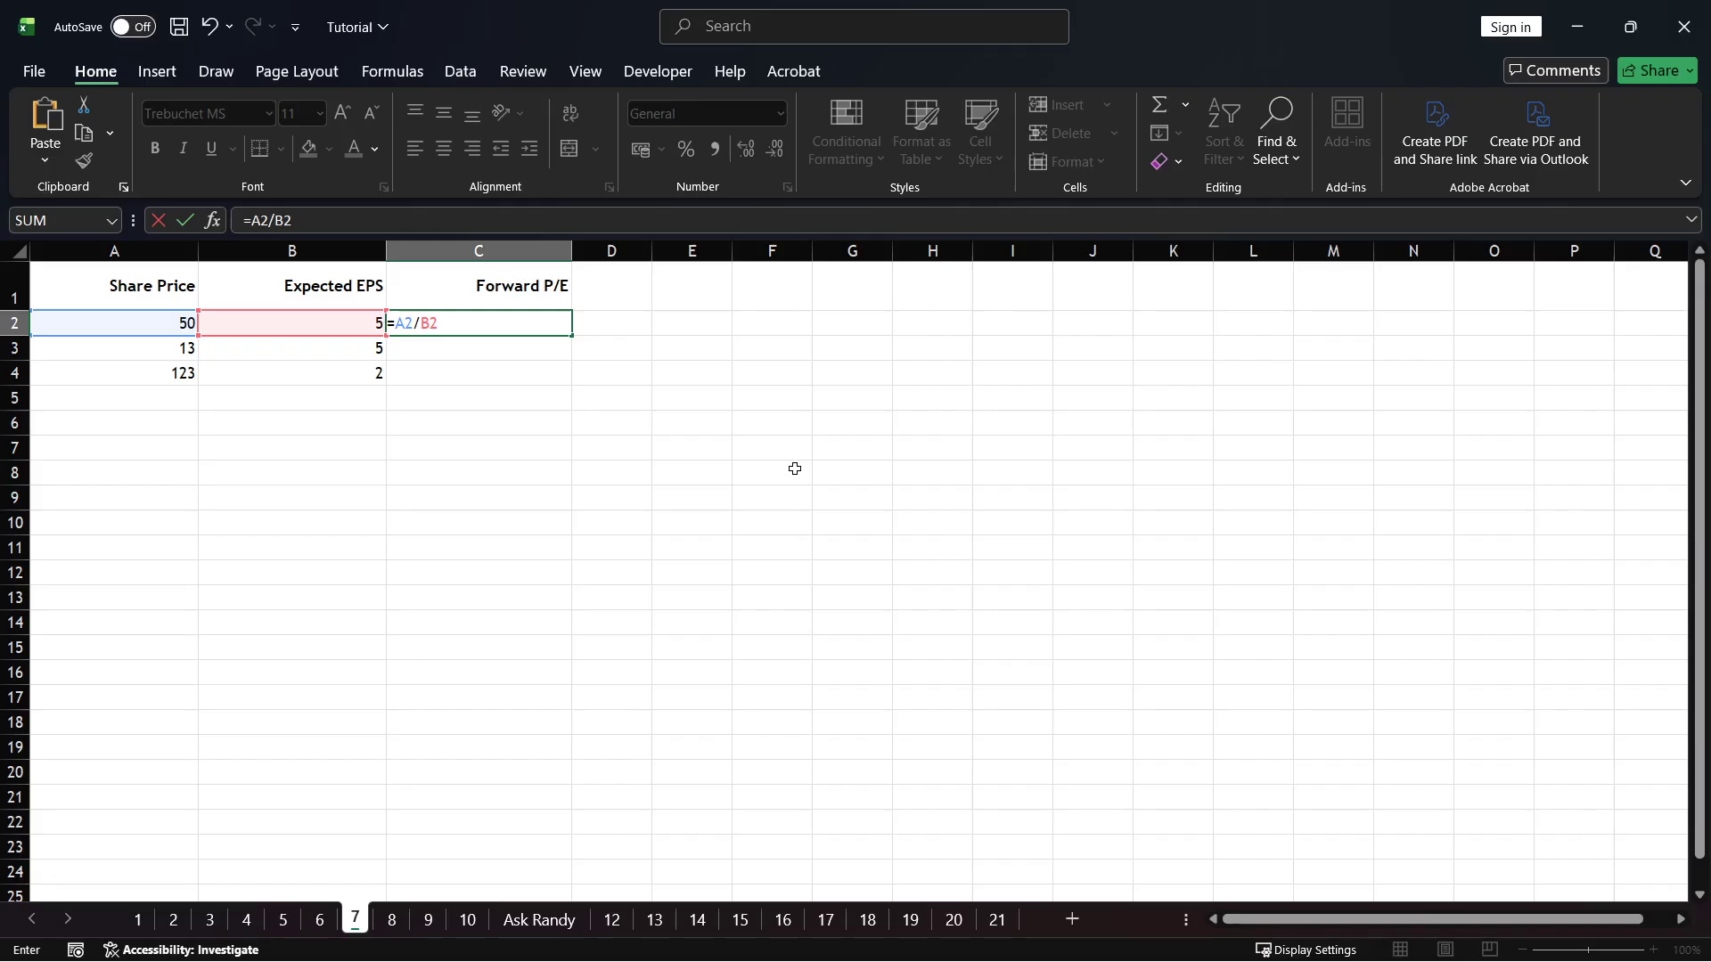
key("Return")
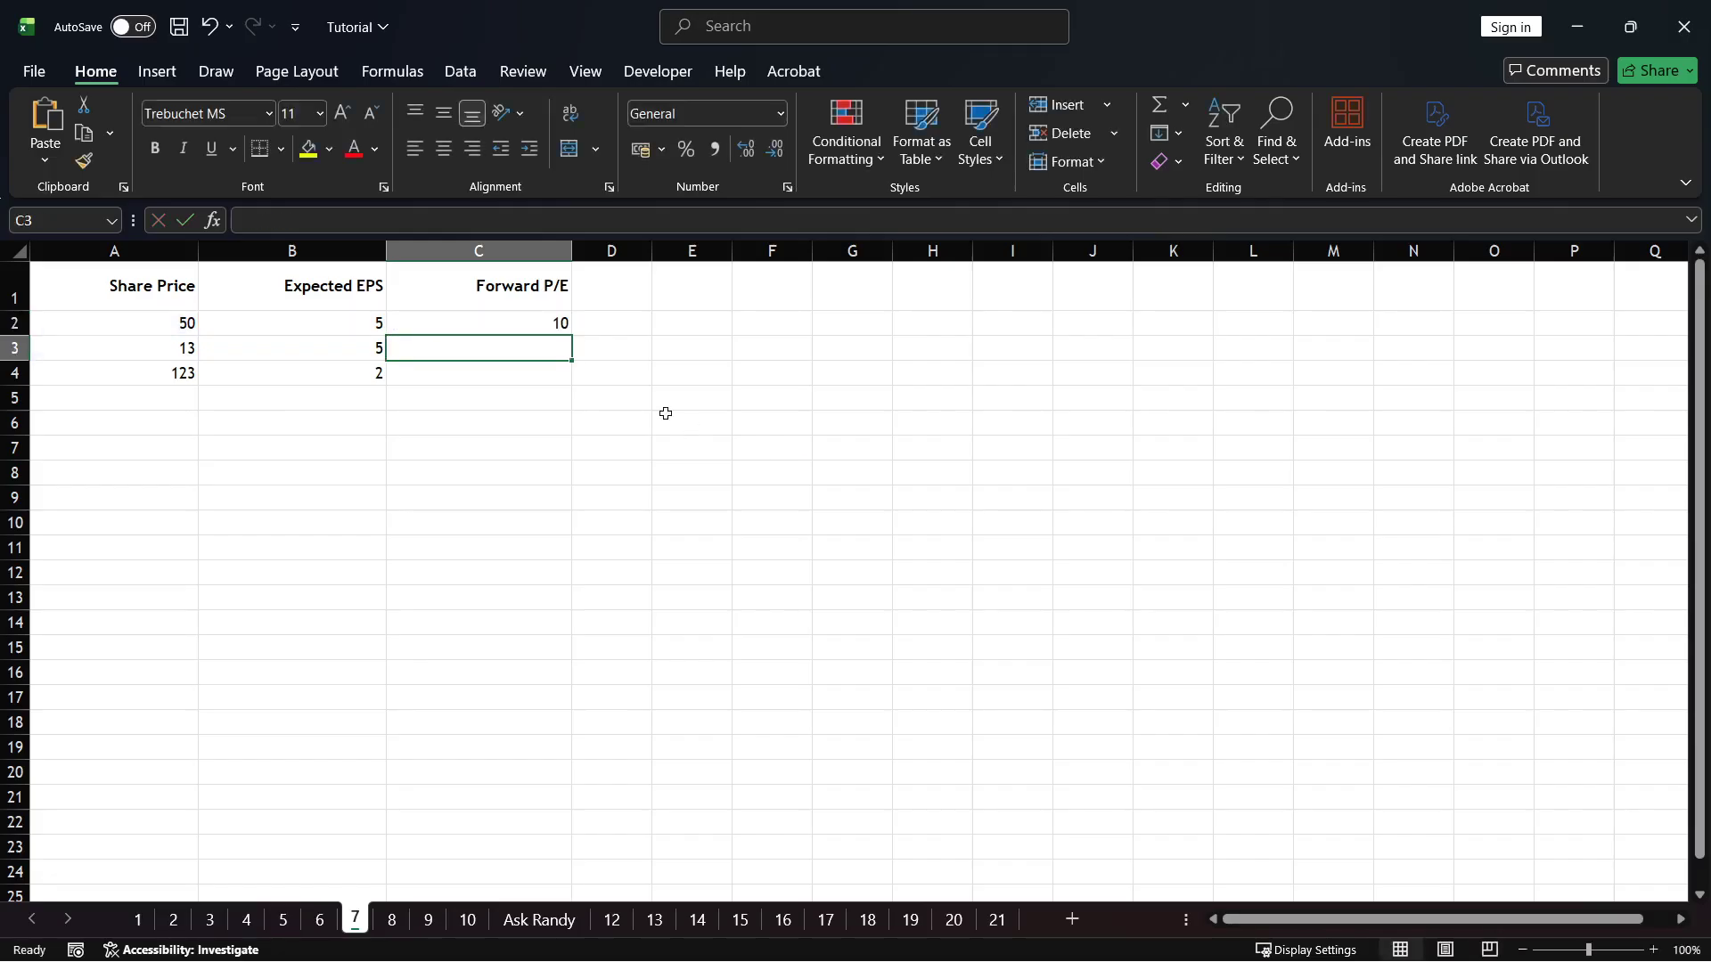
Copy the Forward P/E formula from C2 down through C4
left_click(562, 324)
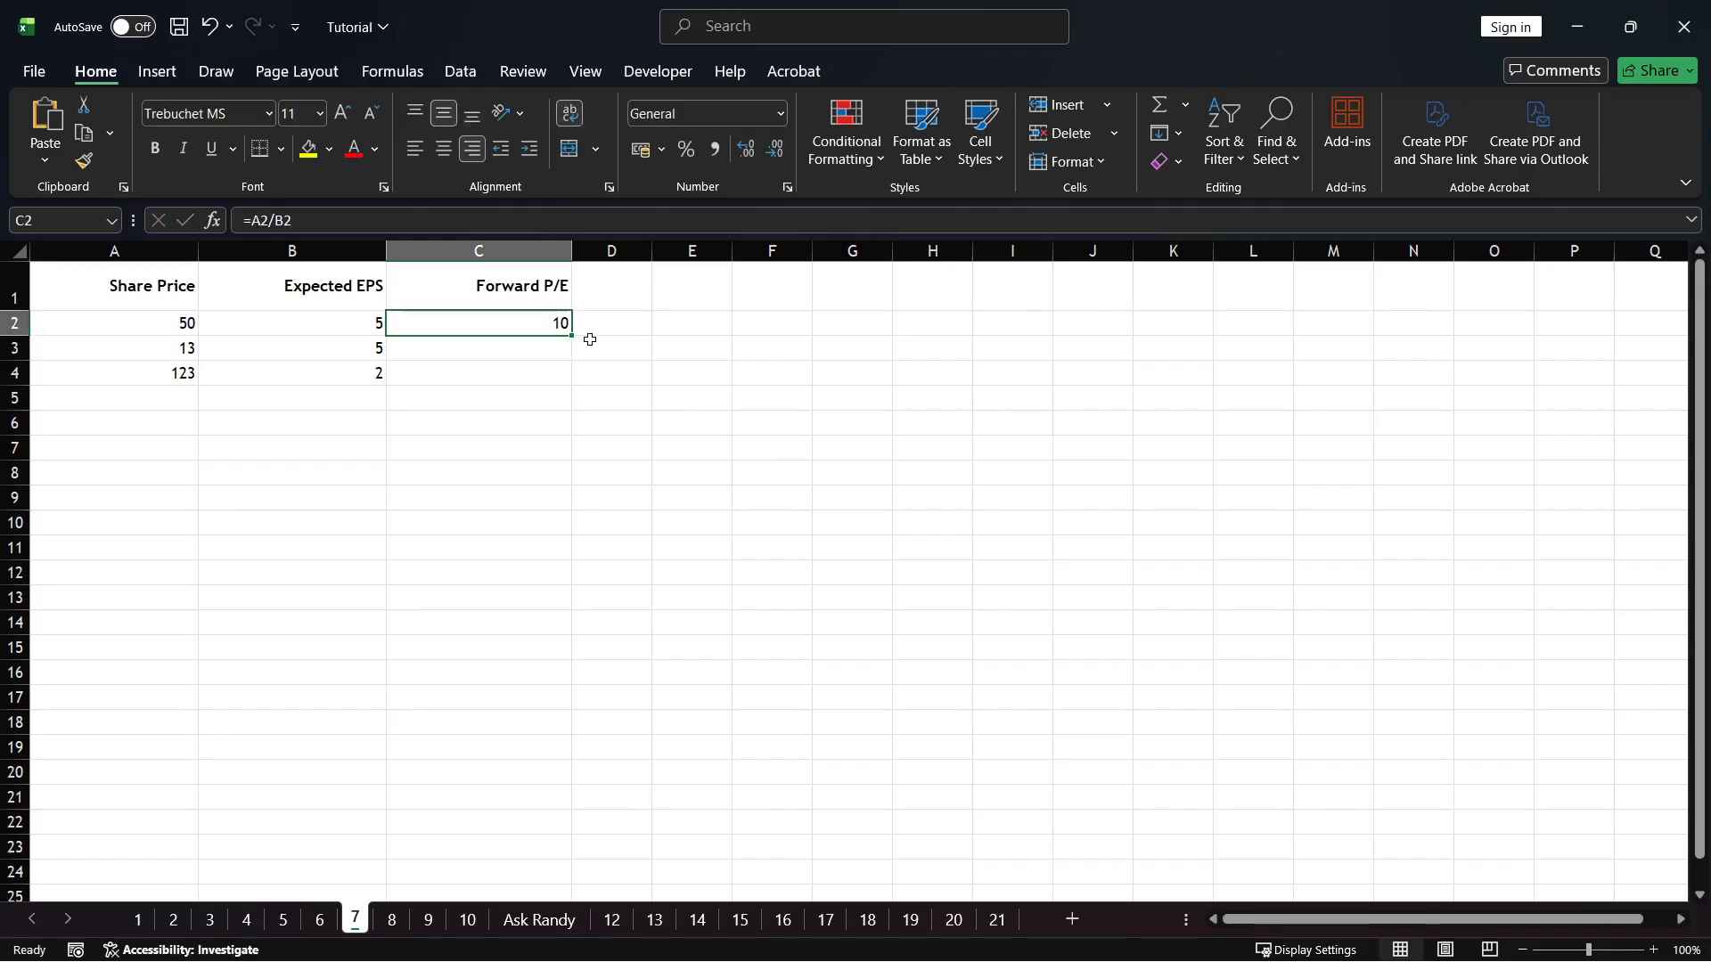
left_click_drag(571, 335, 574, 388)
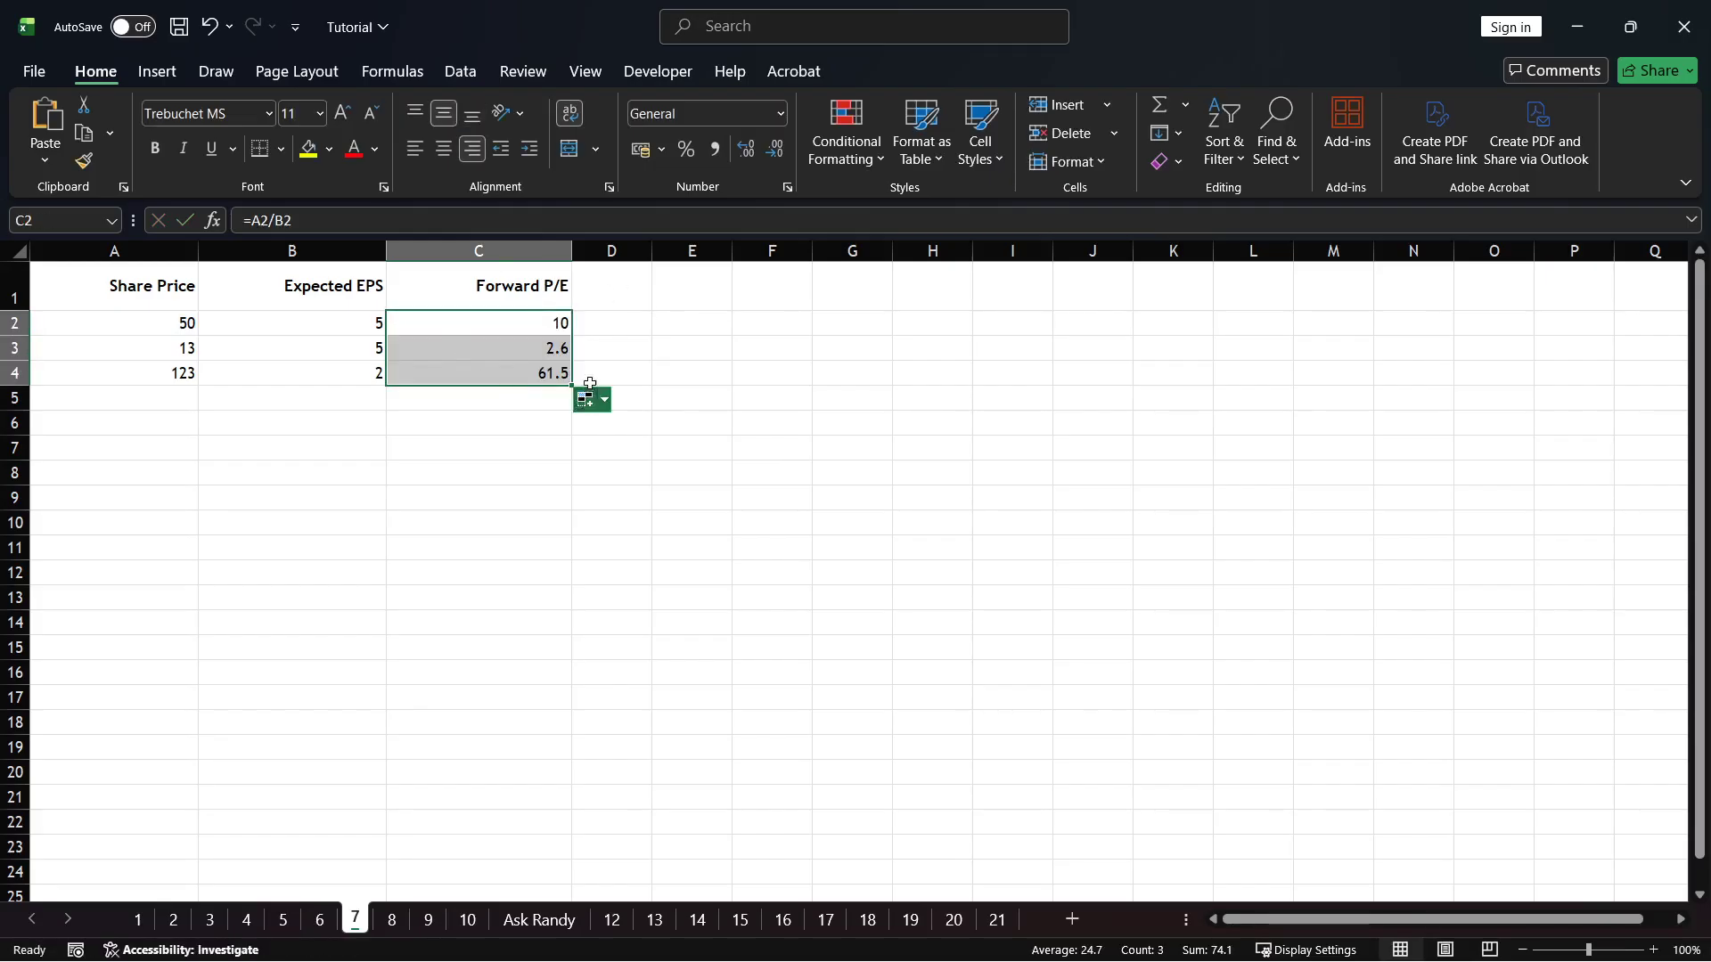
left_click(670, 356)
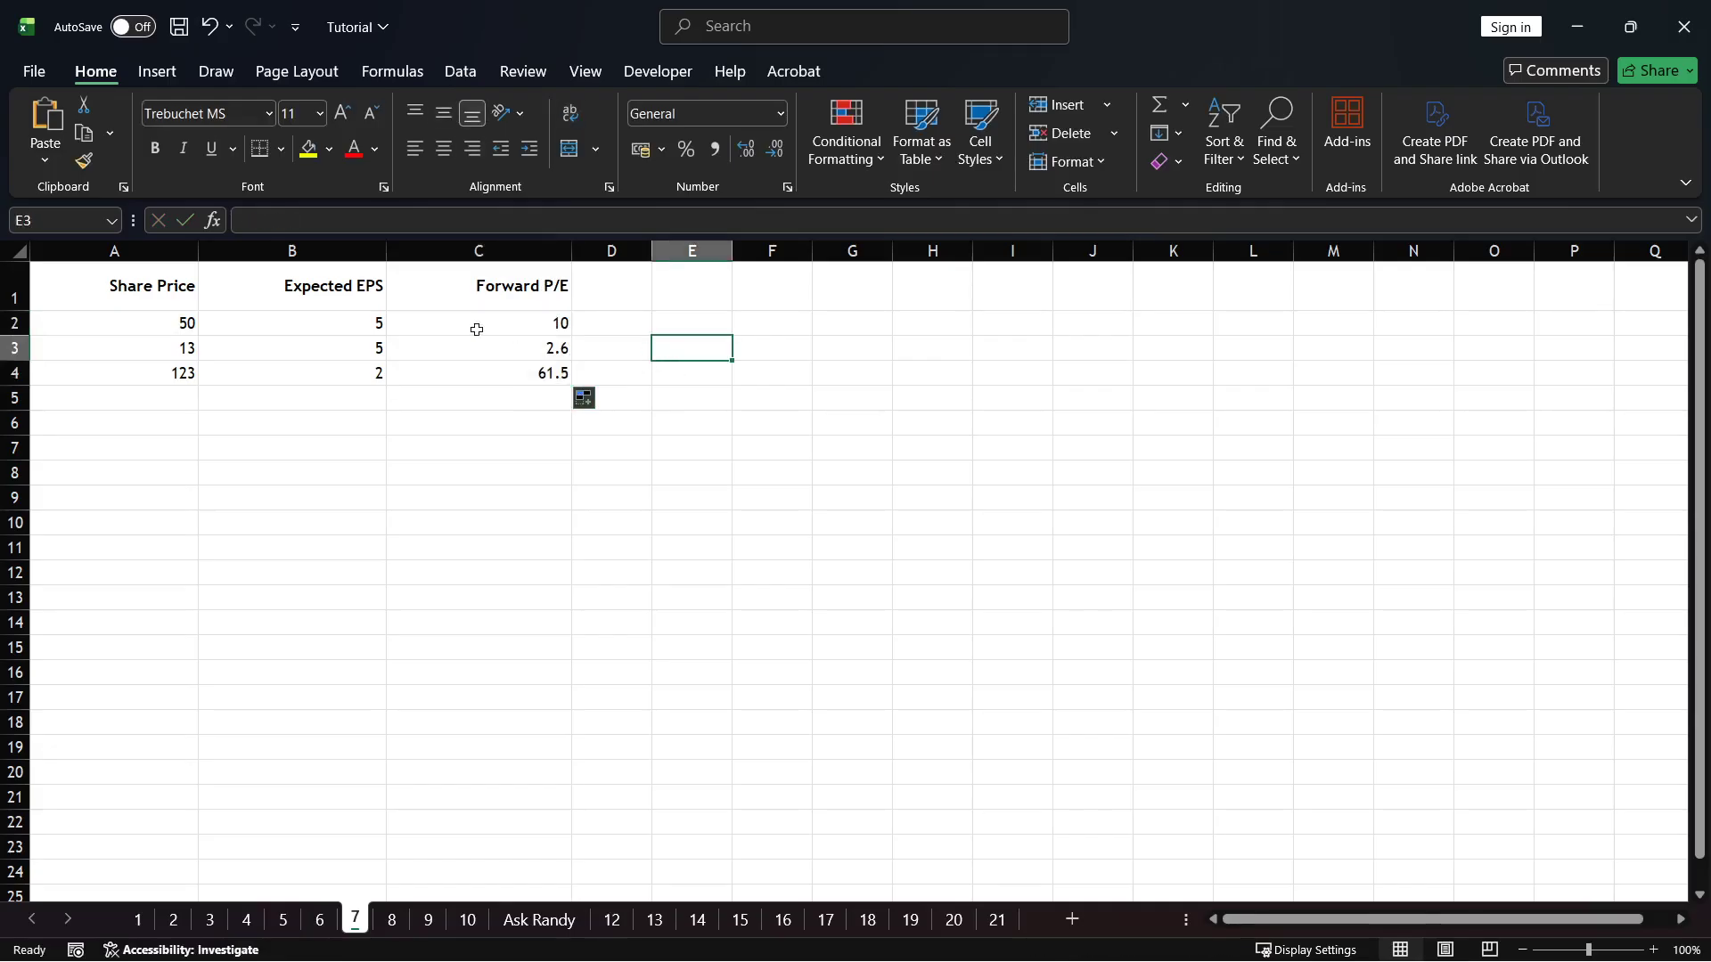
Examine the Forward P/E results and their formulas in column C against the share prices and expected EPS values
left_click(316, 439)
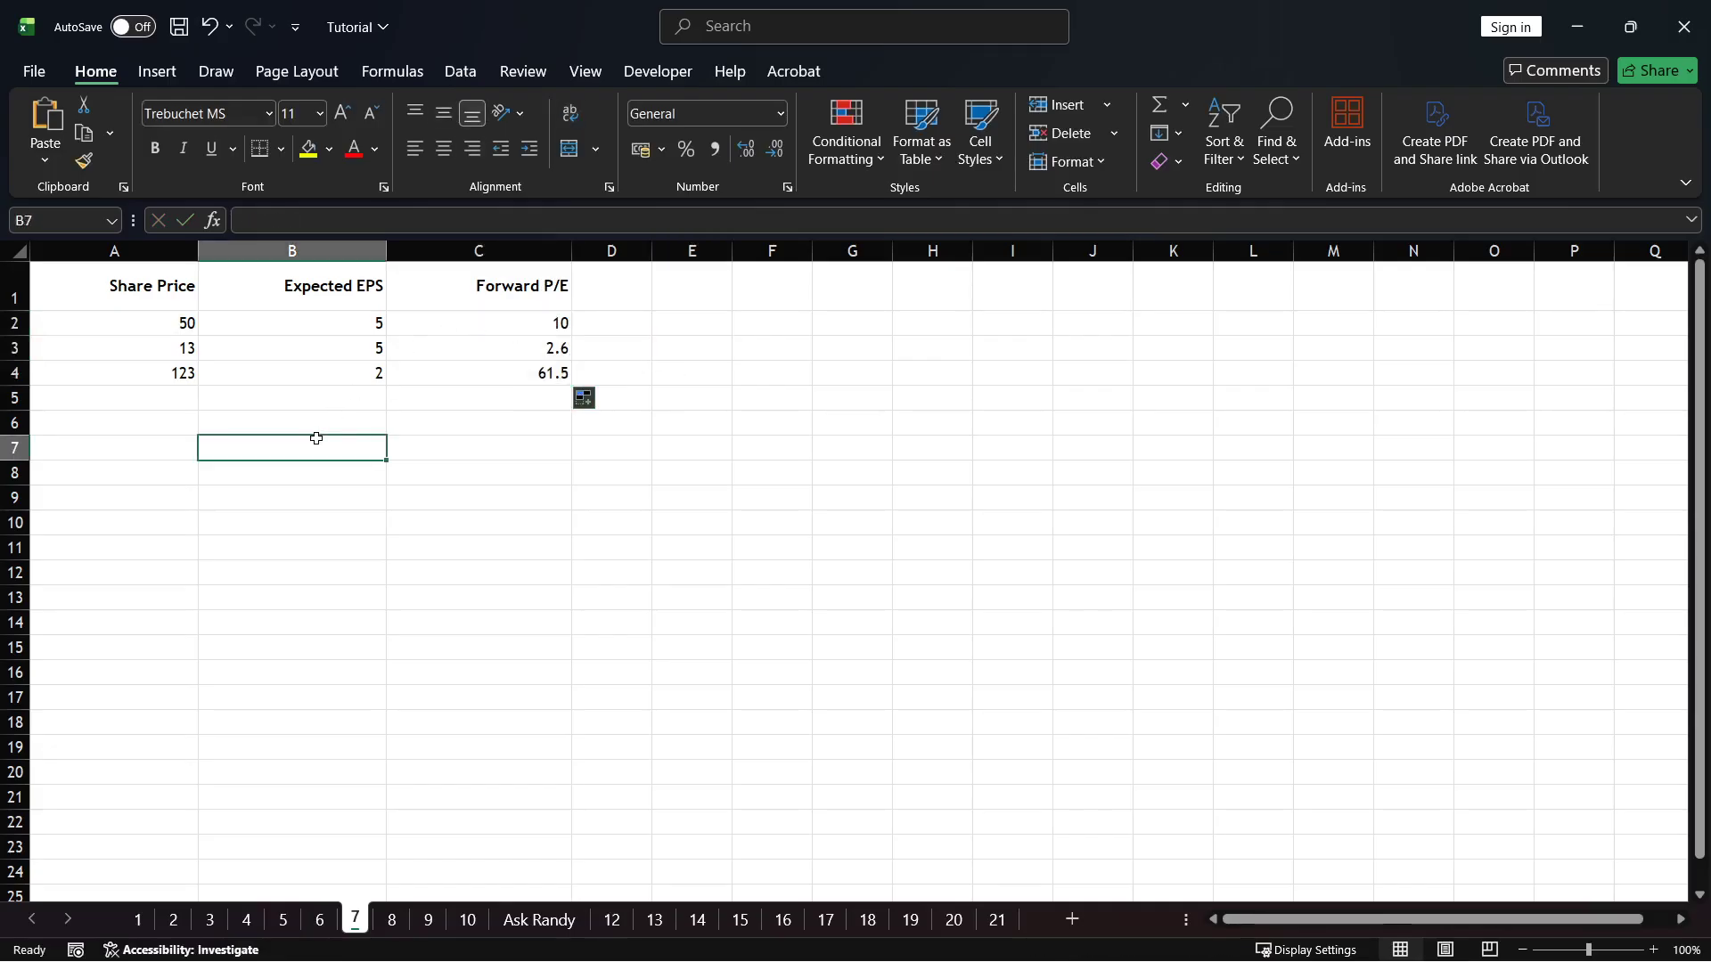
left_click(513, 447)
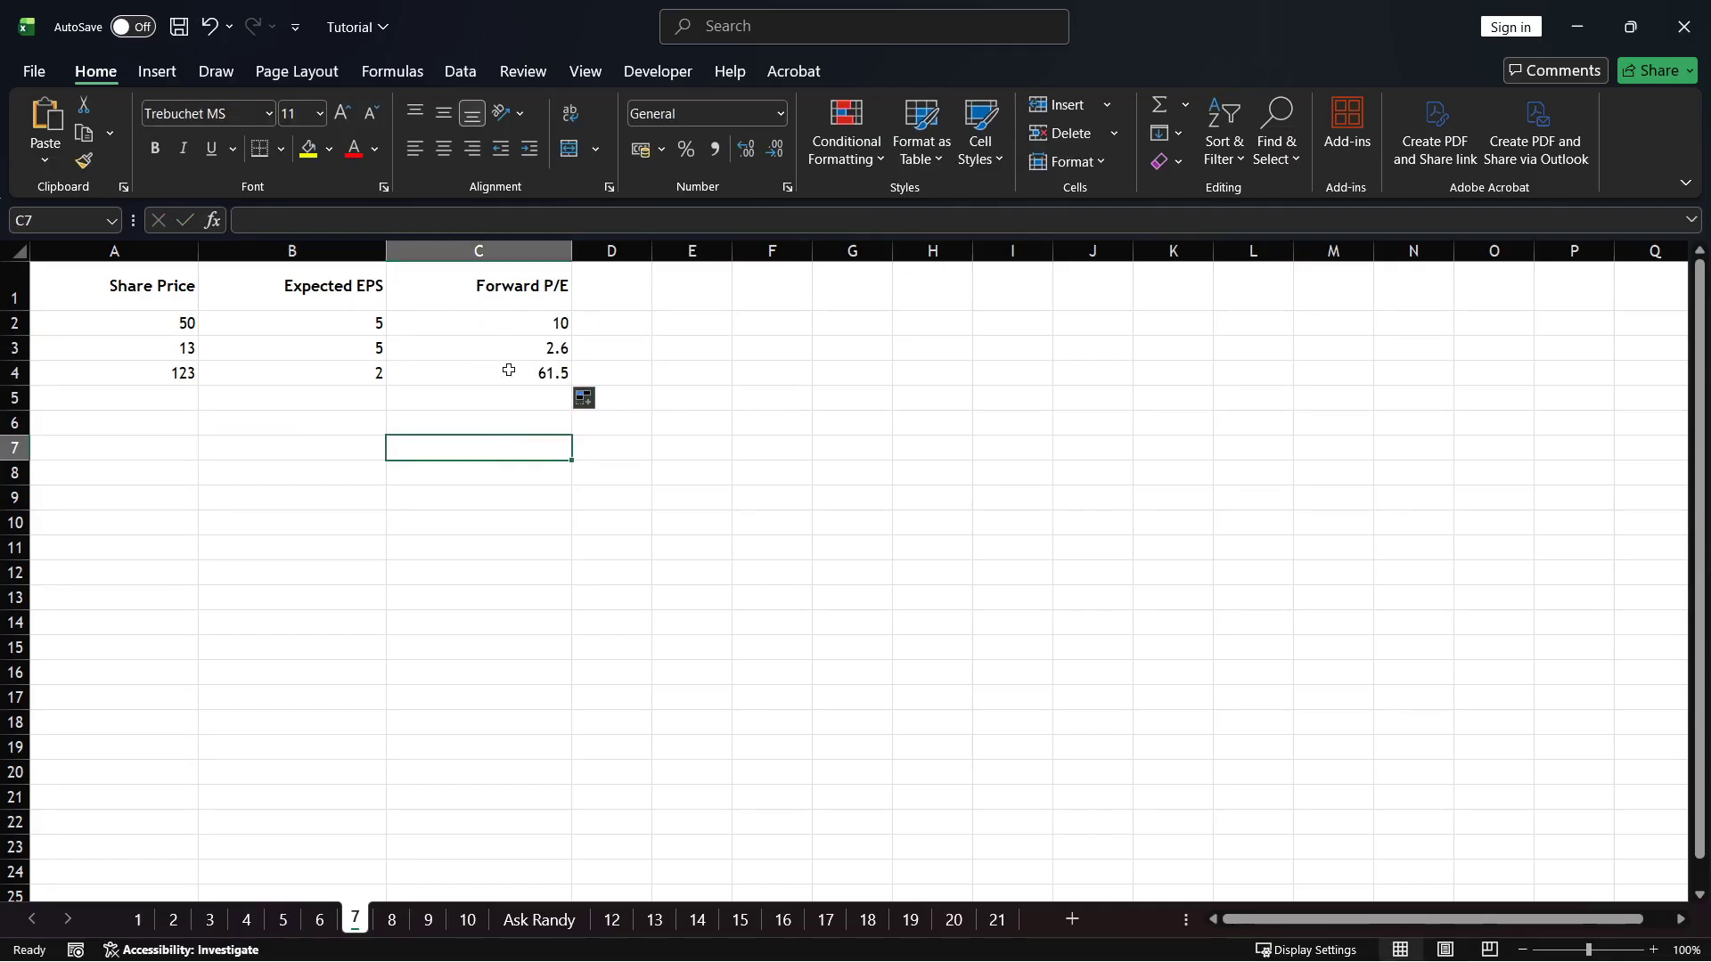
left_click(540, 372)
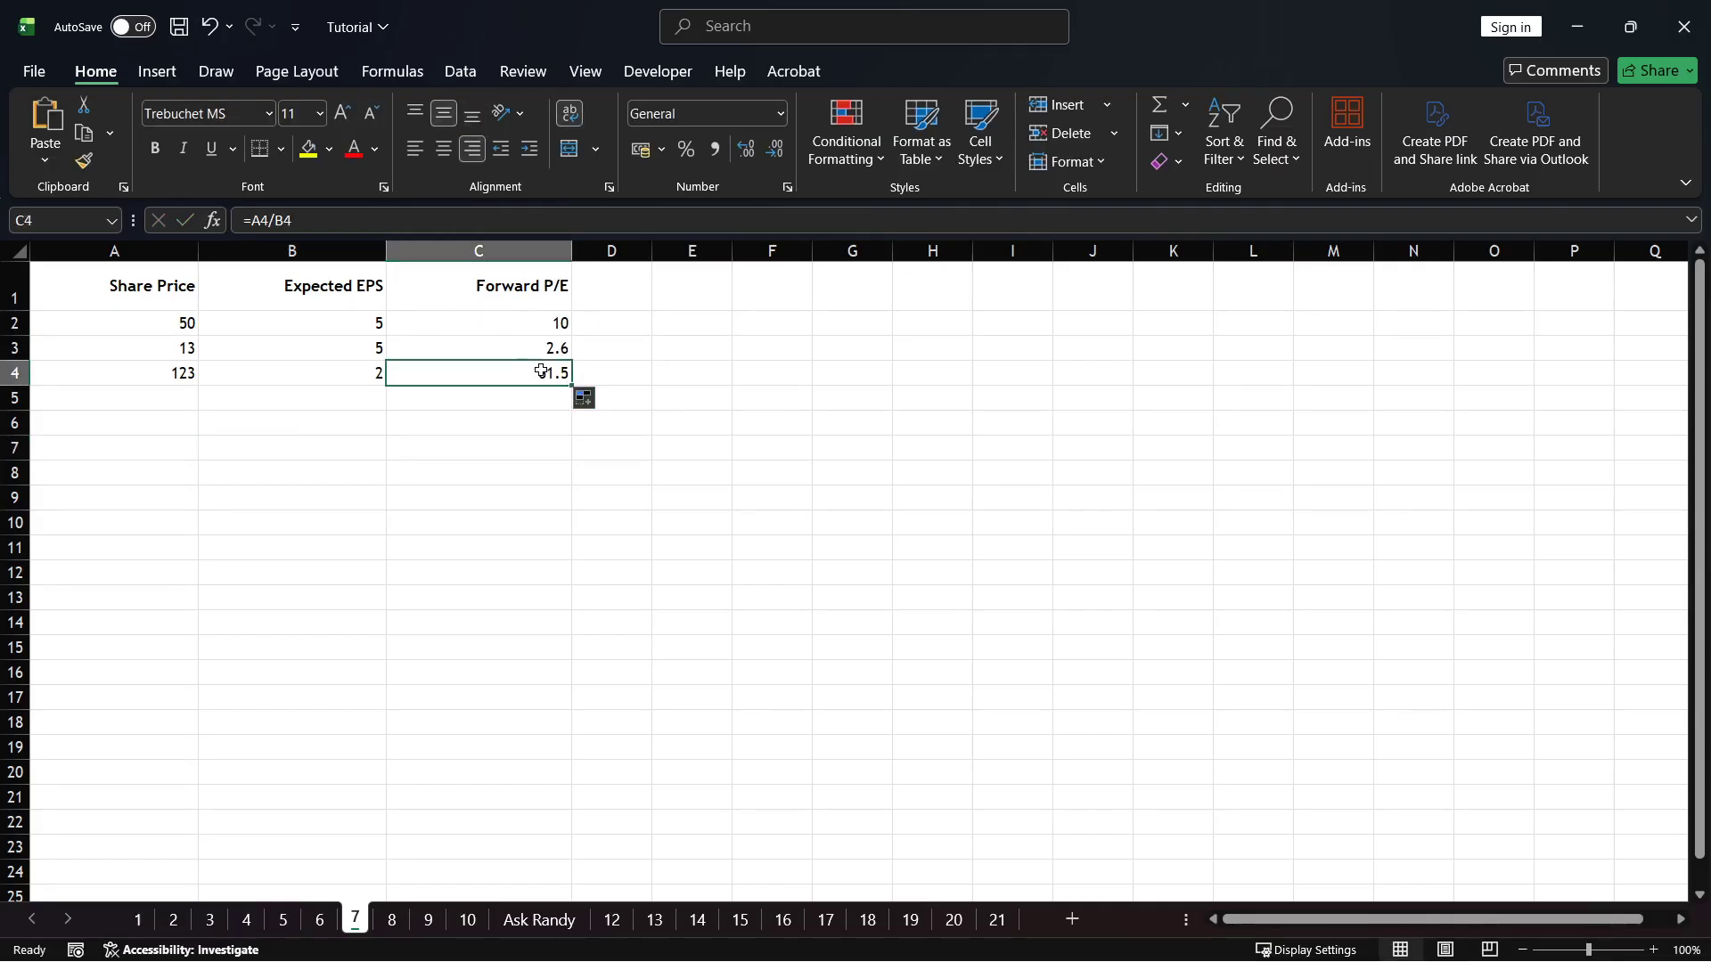
left_click(535, 286)
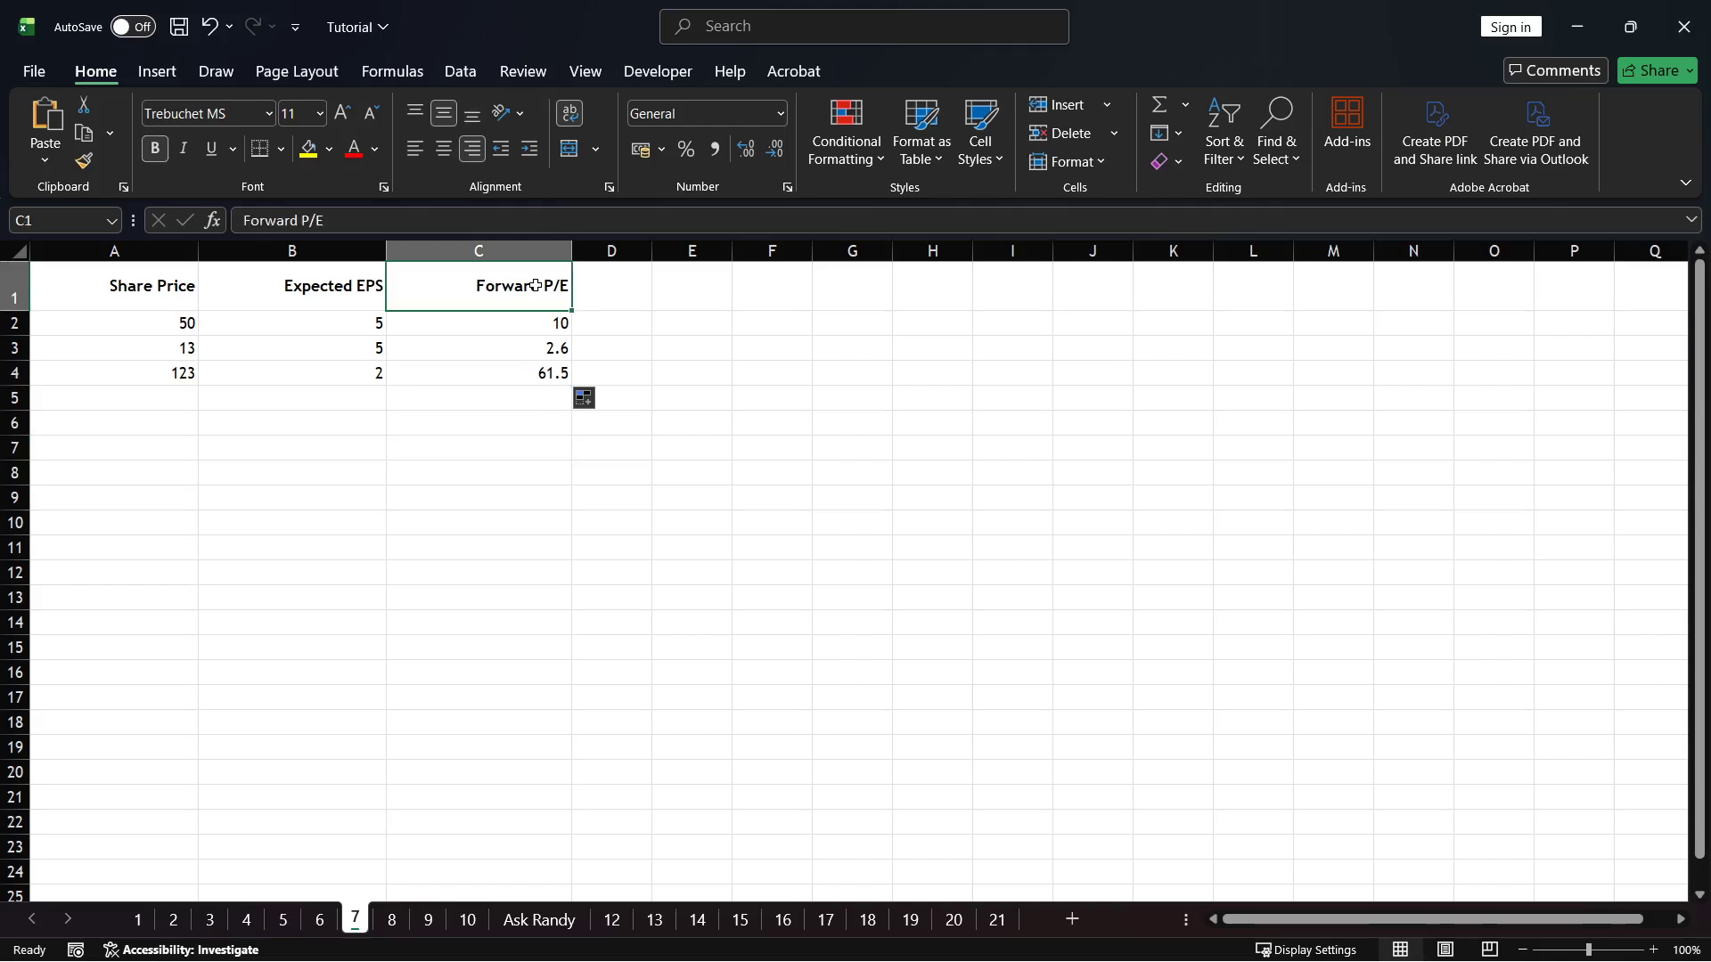
left_click(707, 325)
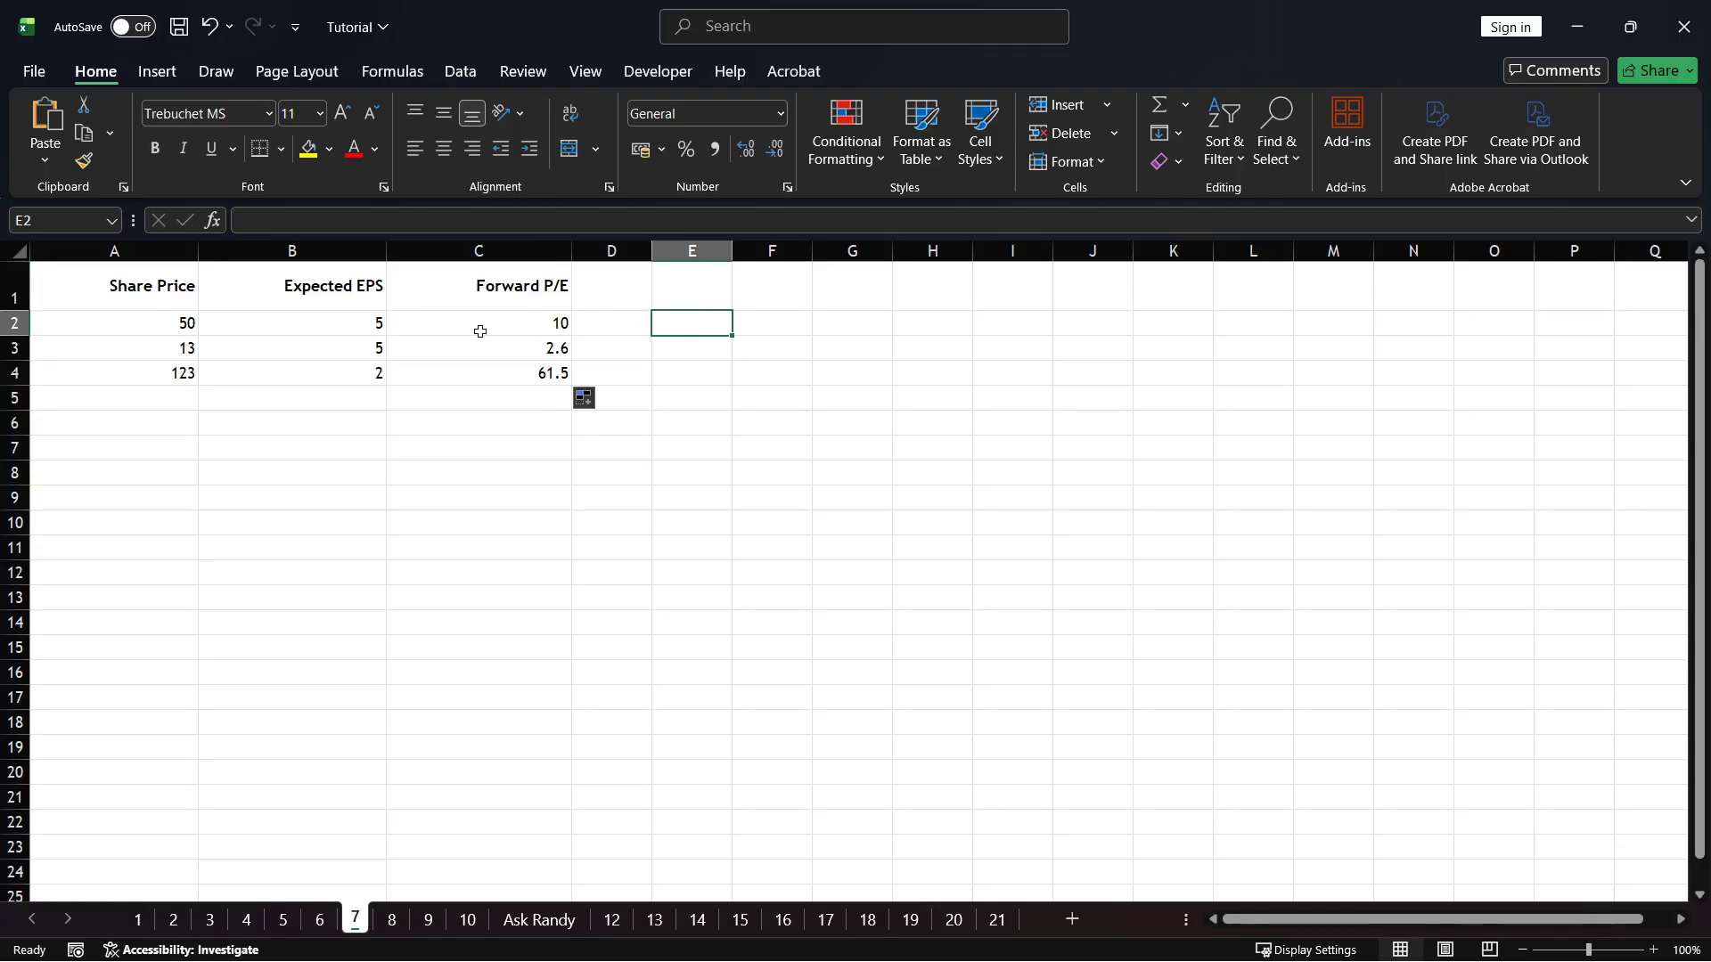
left_click(203, 325)
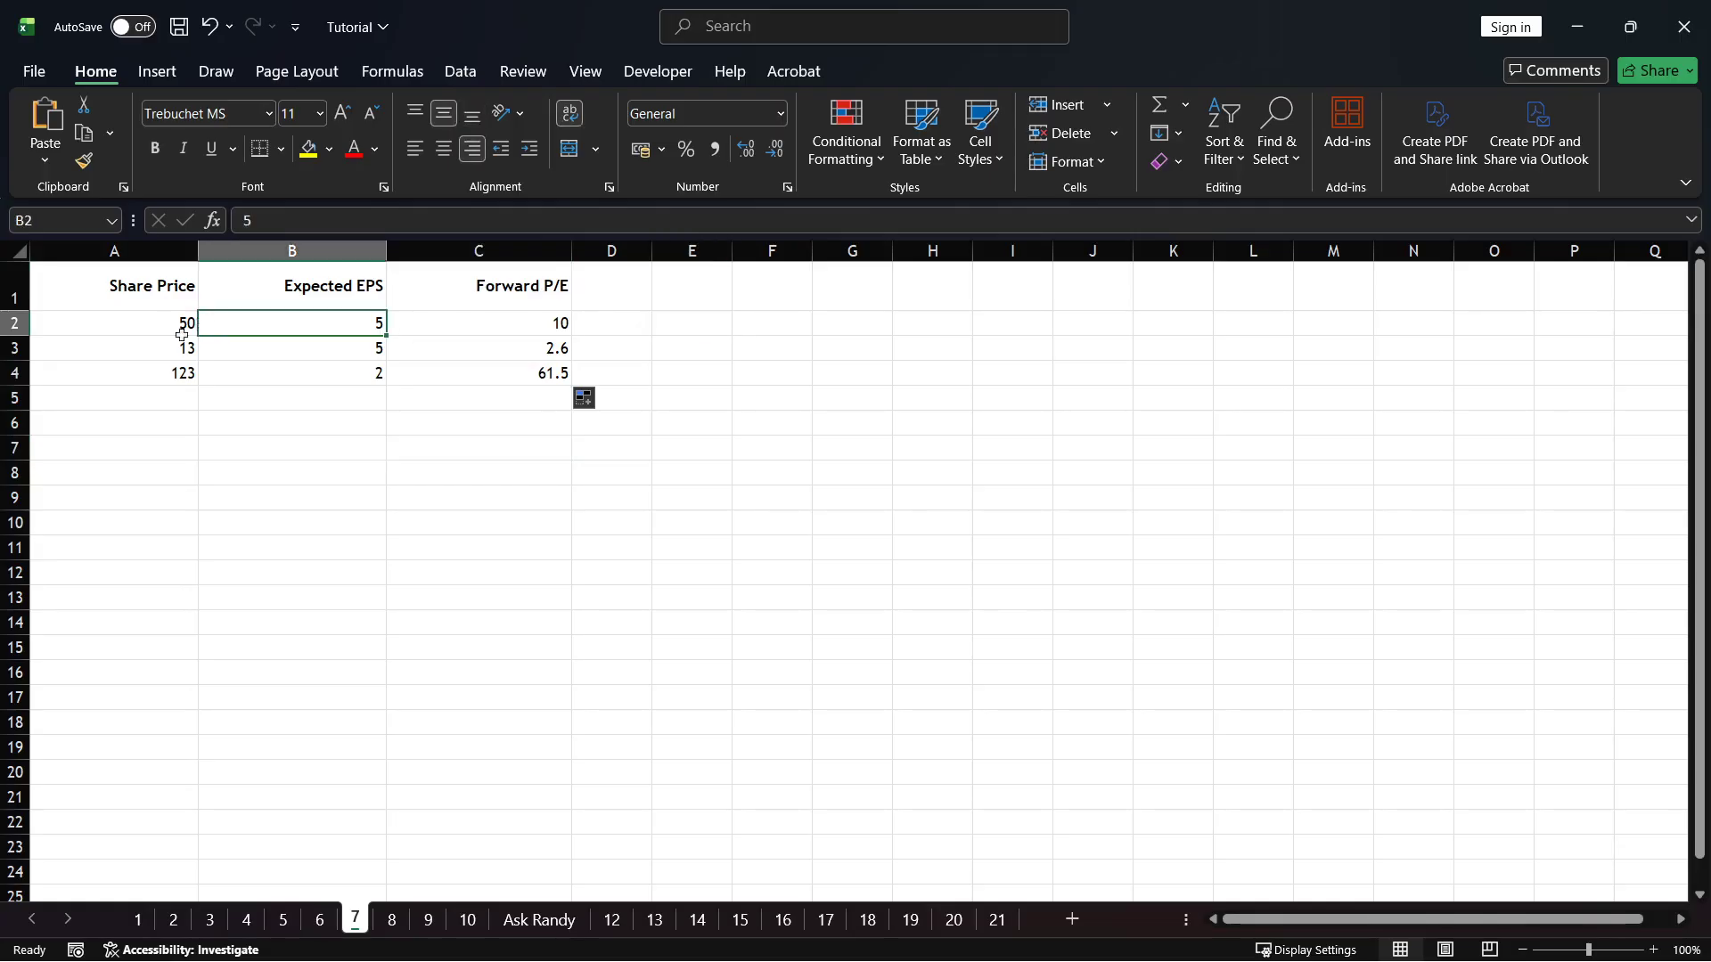
left_click(166, 372)
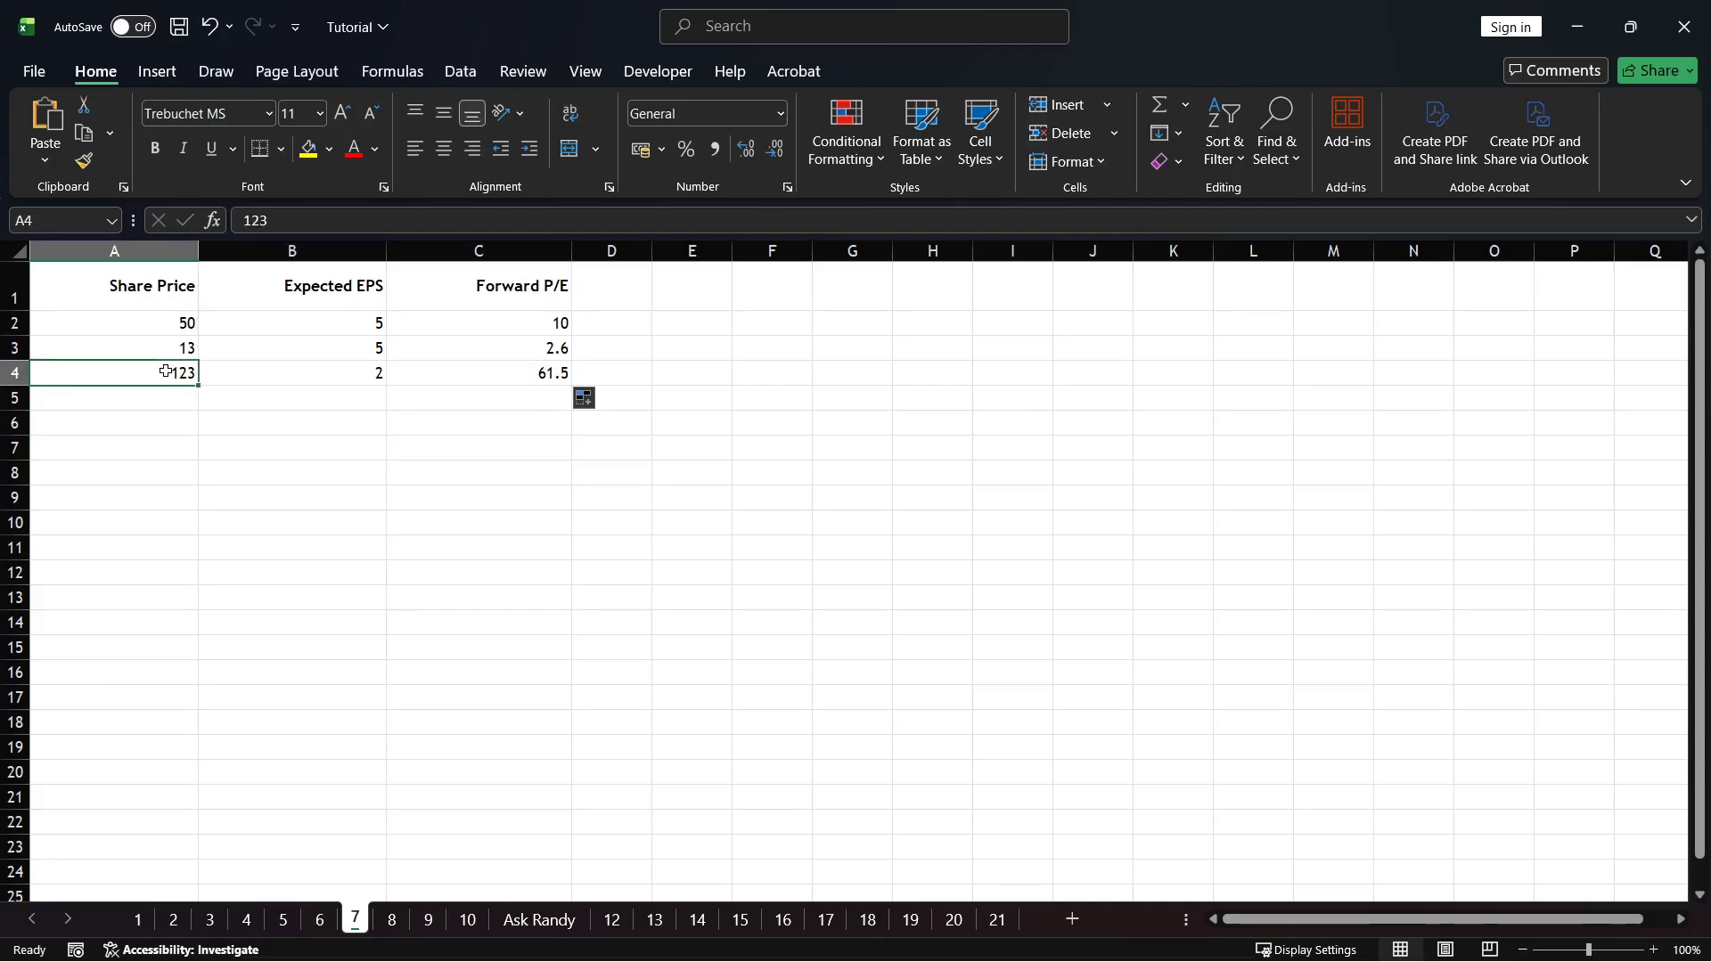
left_click(363, 434)
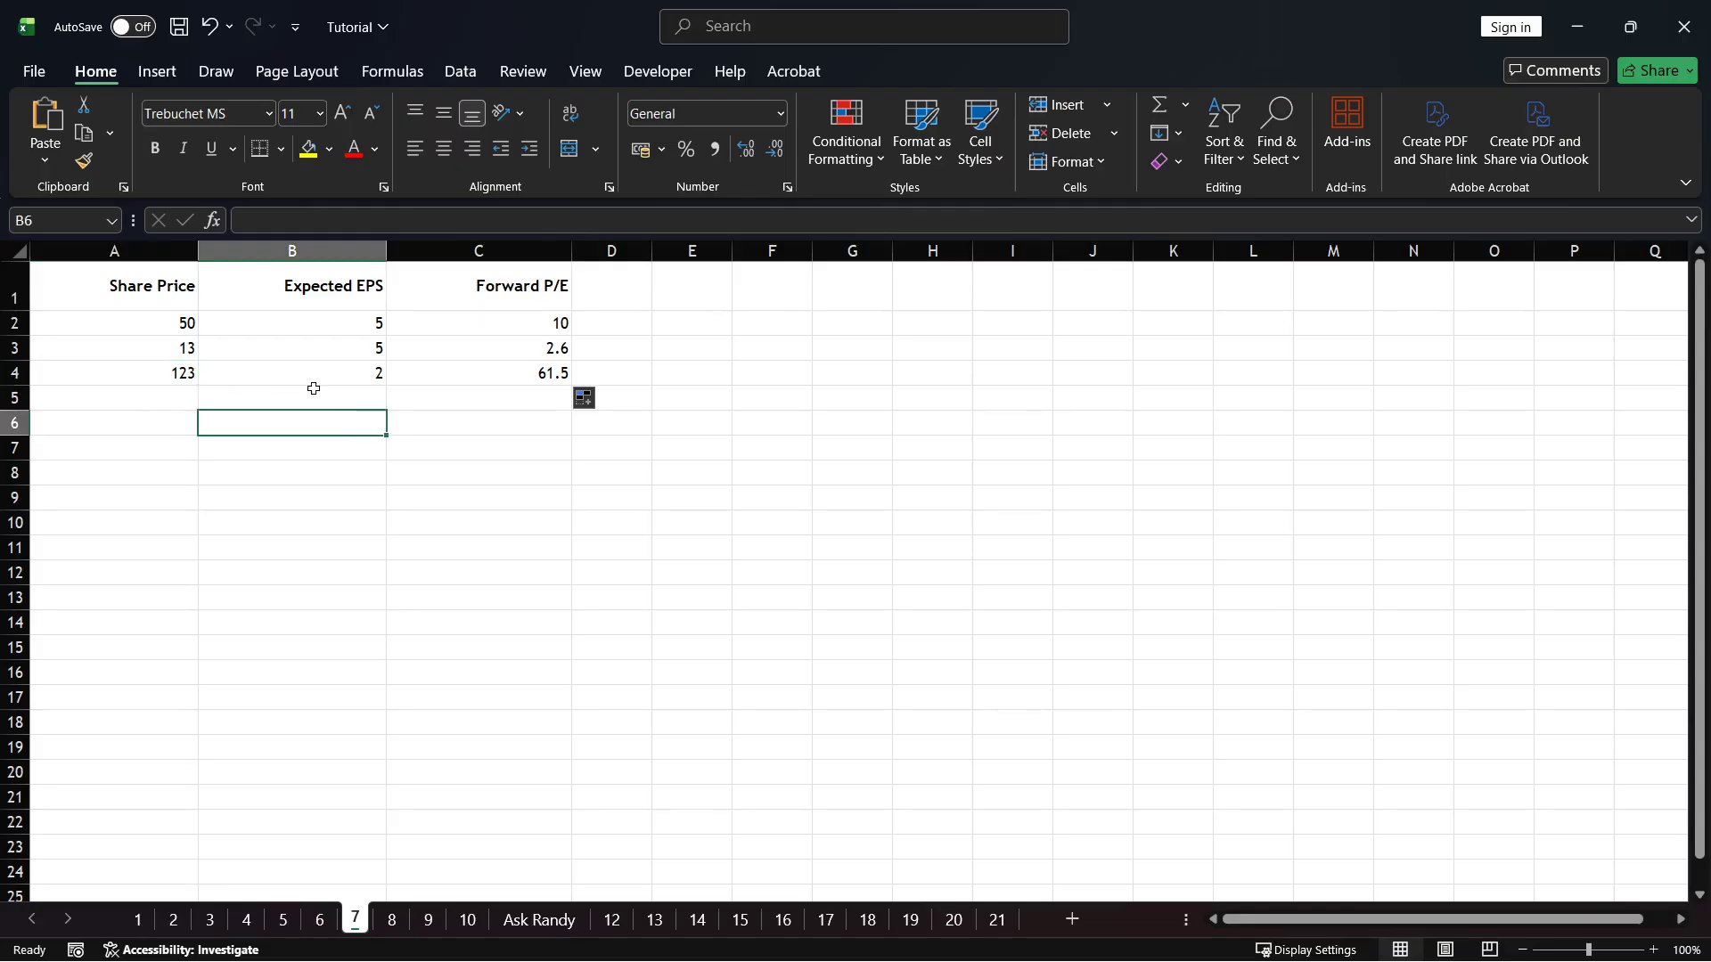
left_click(537, 375)
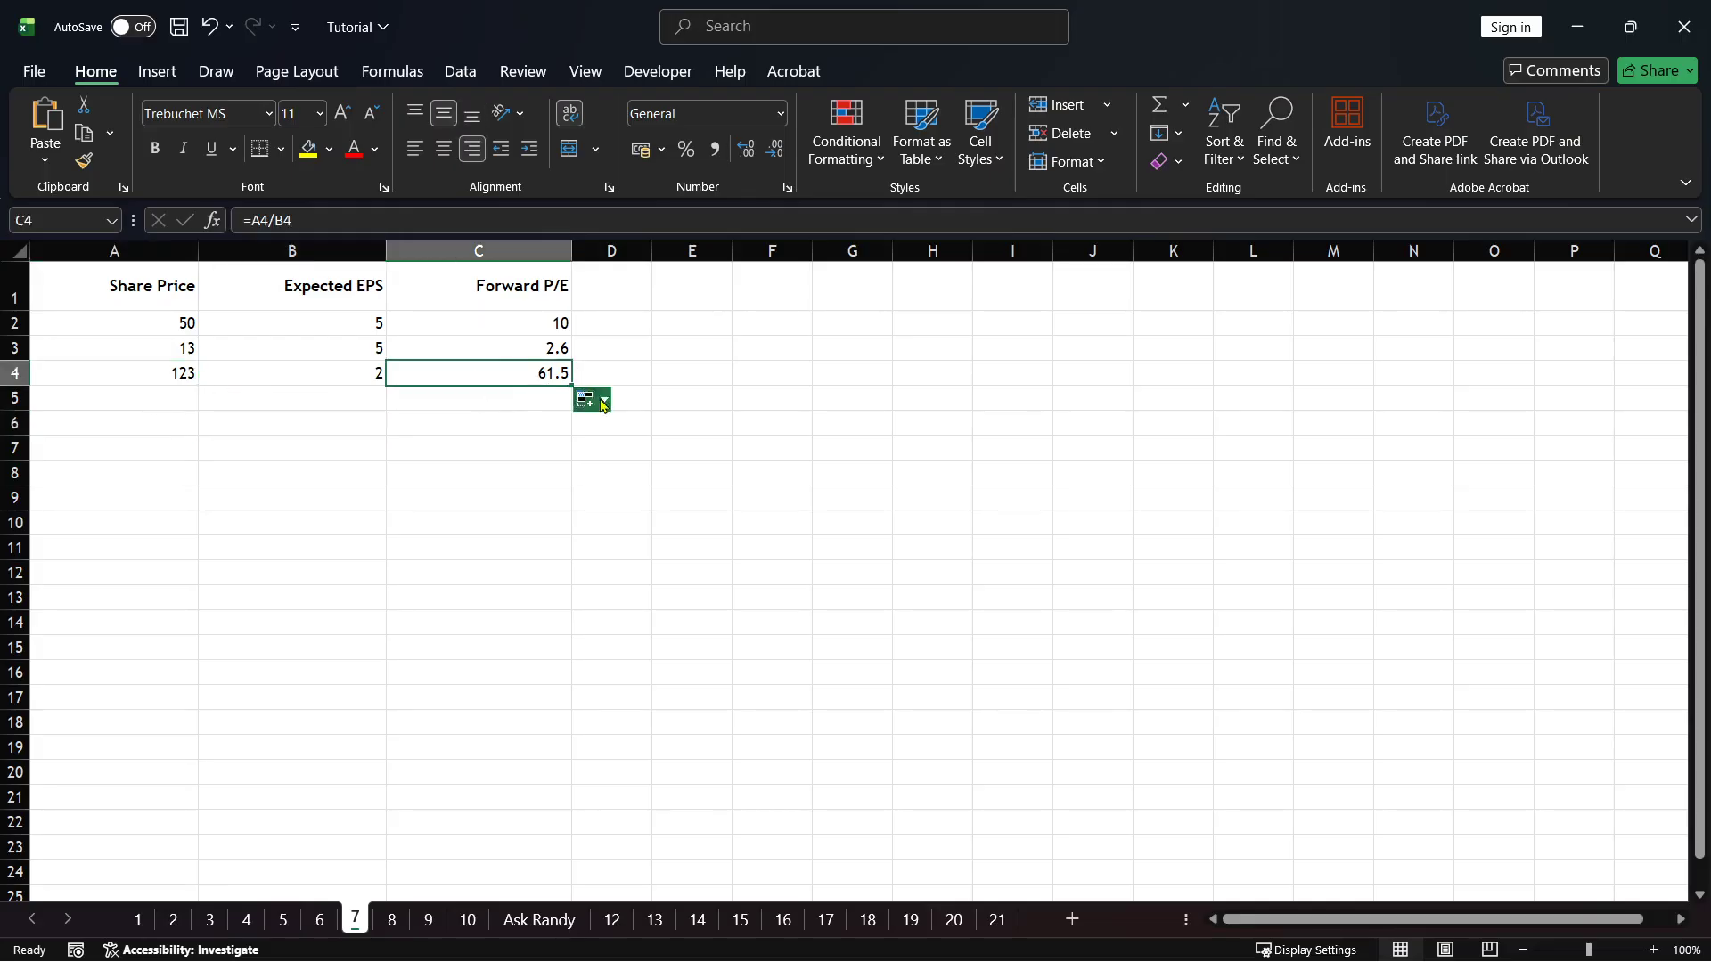
left_click(550, 347)
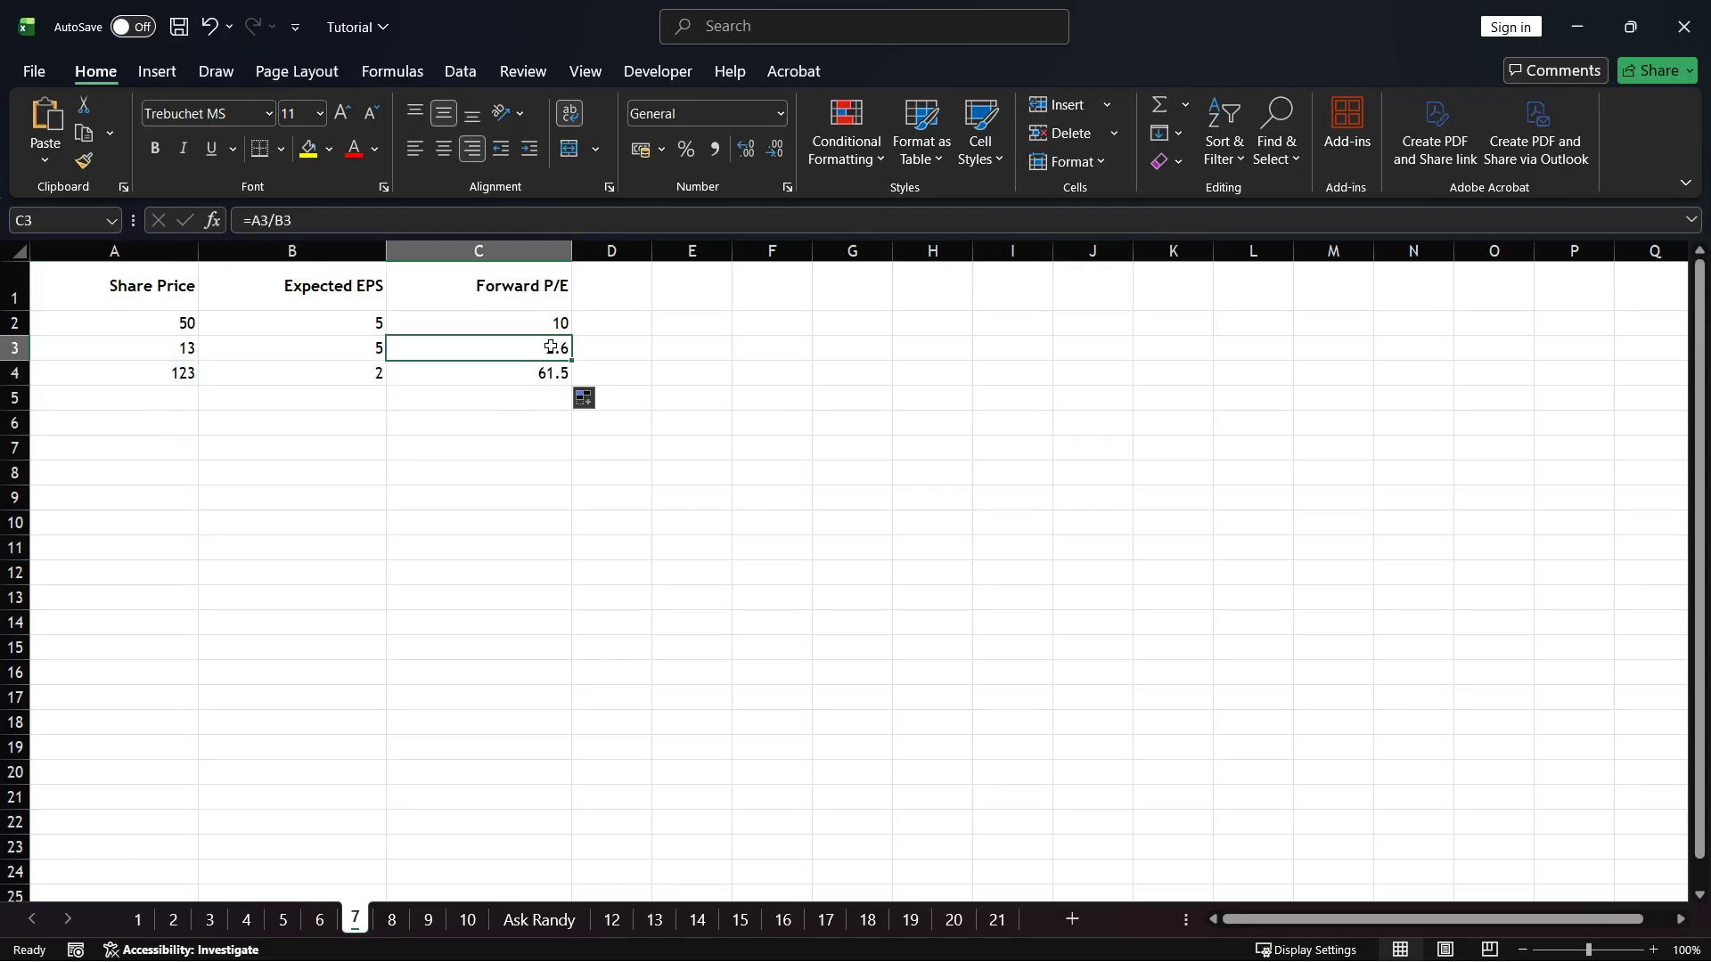
left_click(539, 441)
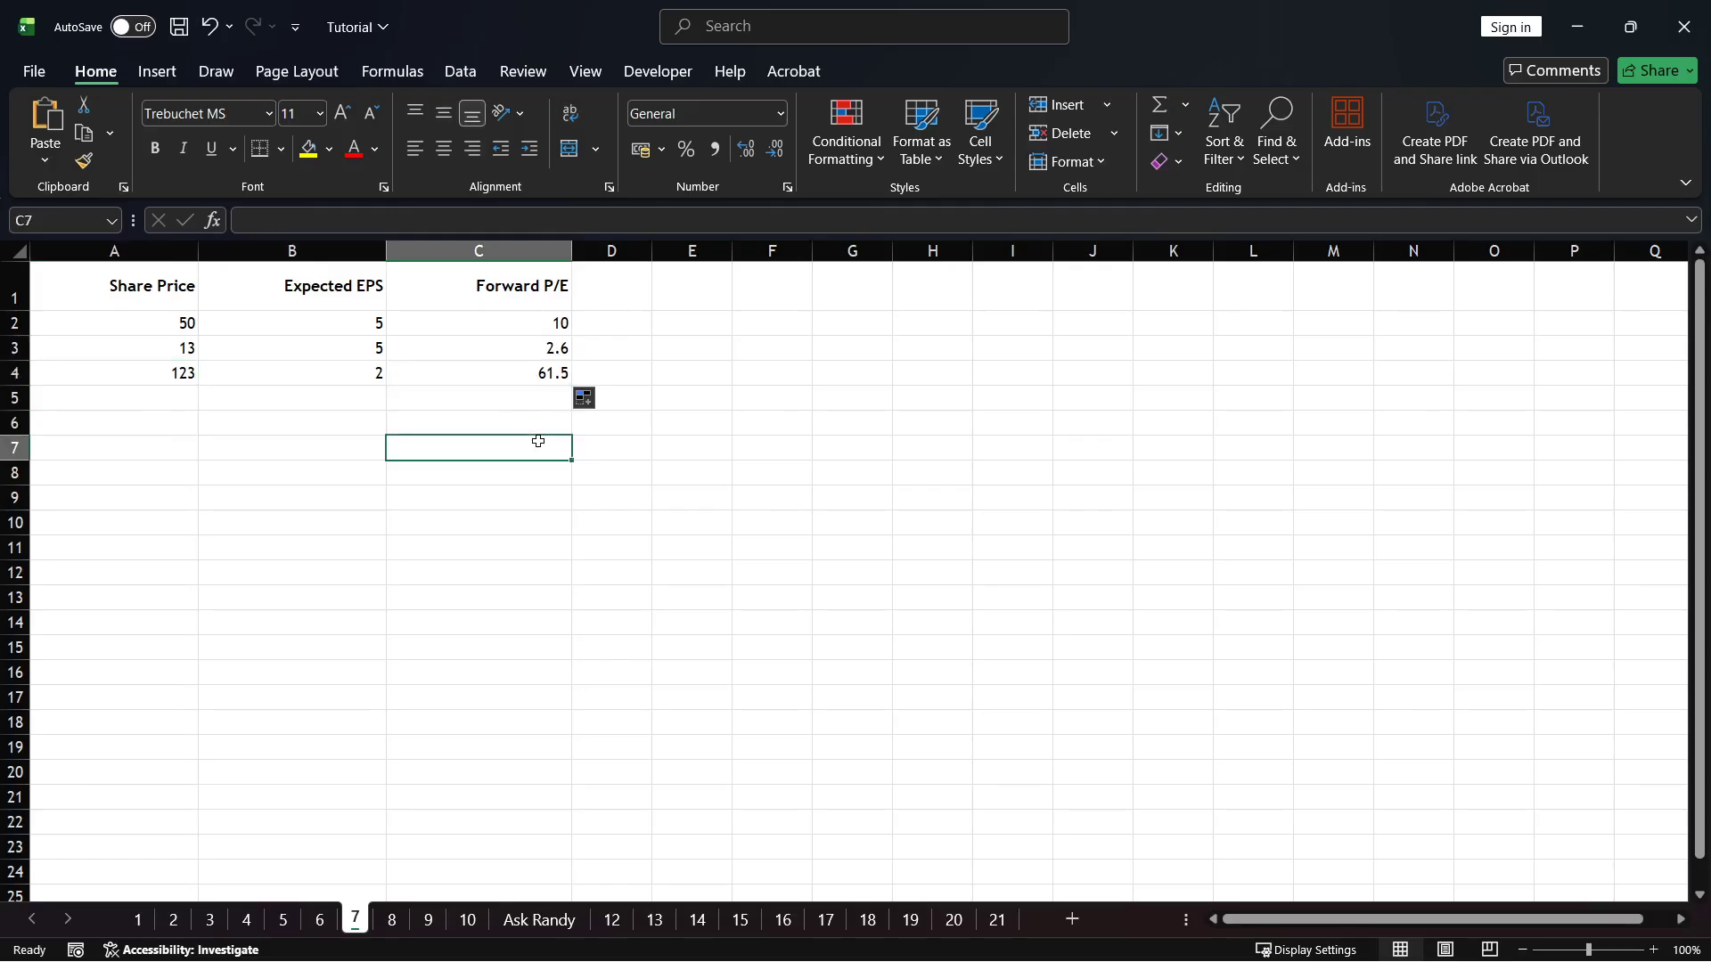